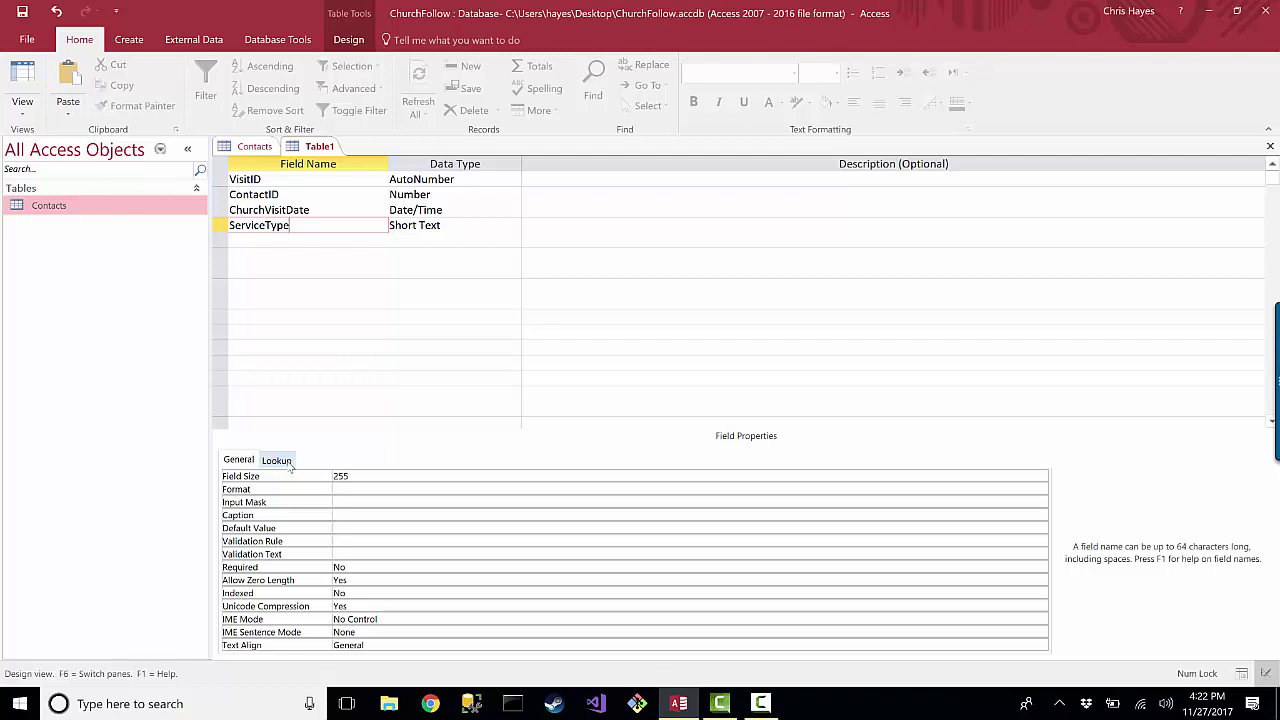
- Set the lookup display control of the ServiceType field to Combo Box
left_click(277, 460)
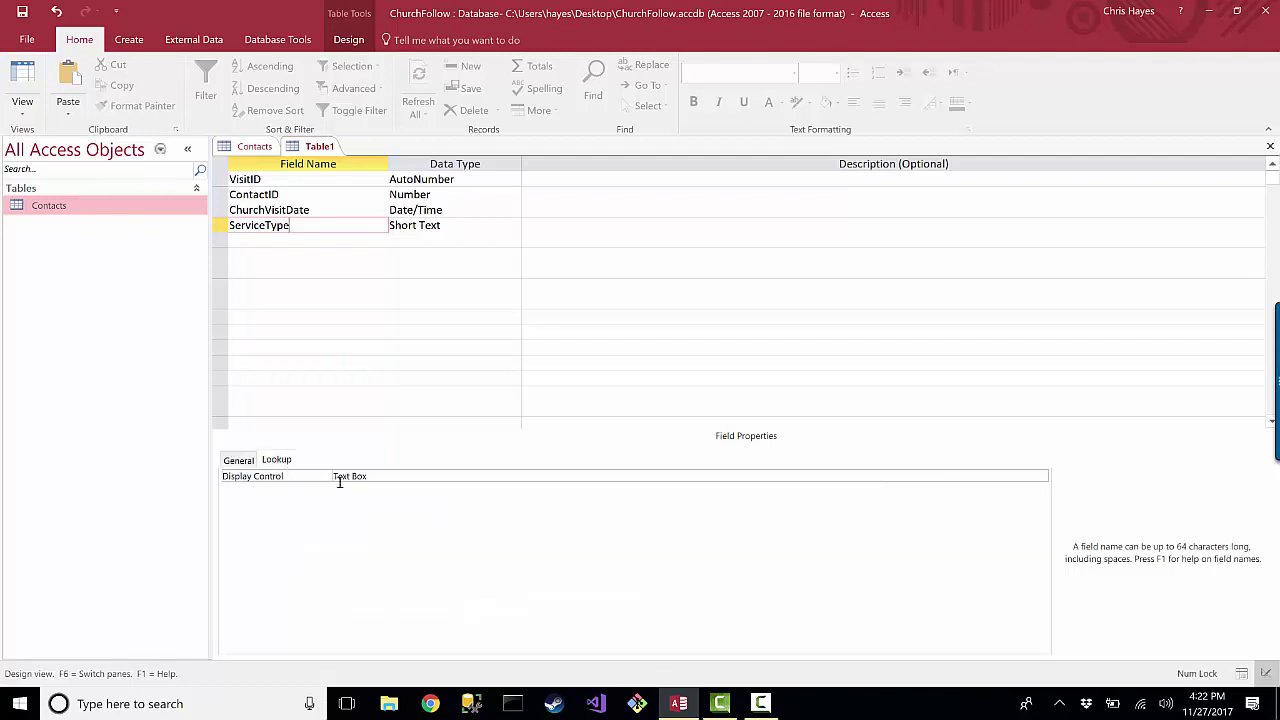
left_click(387, 476)
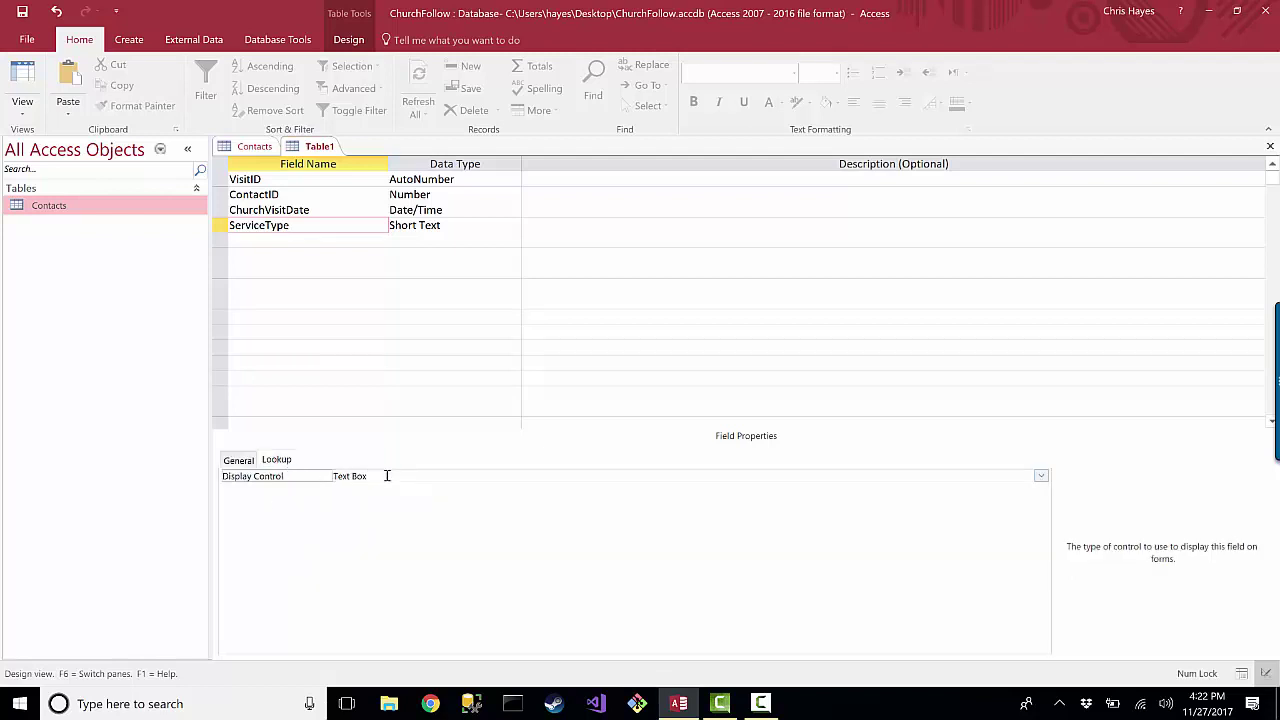
left_click(1040, 476)
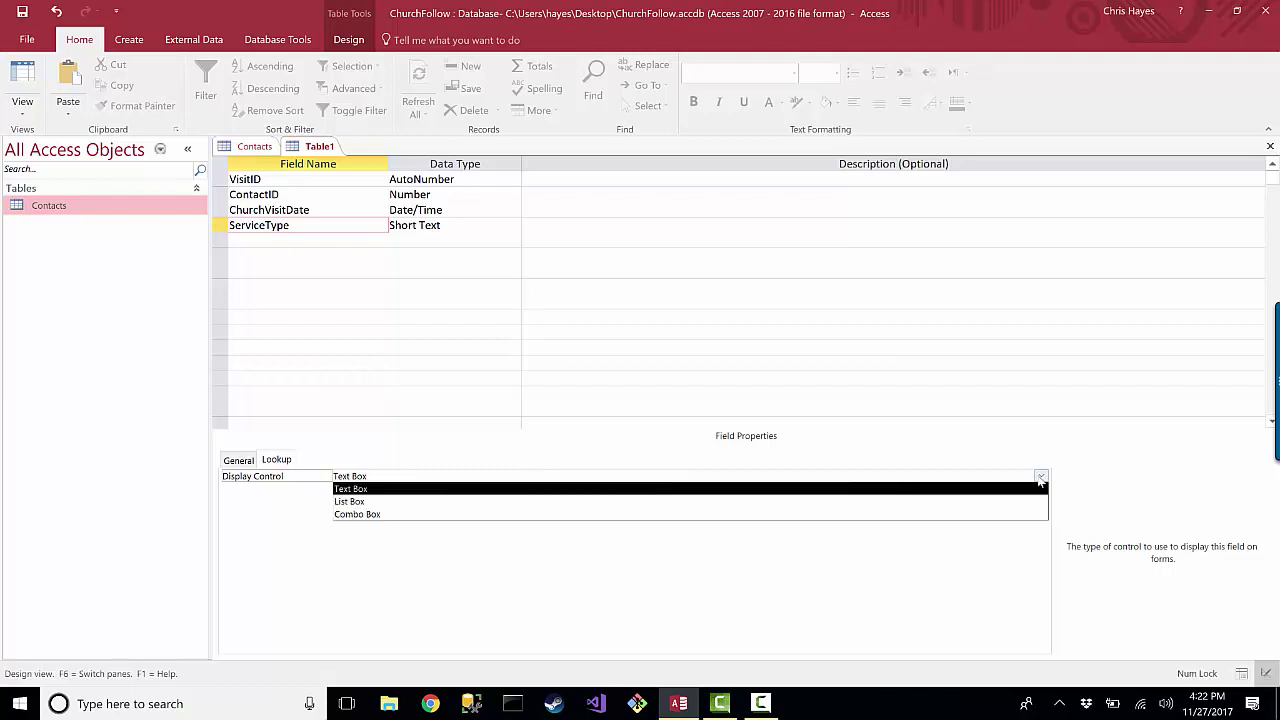
left_click(369, 514)
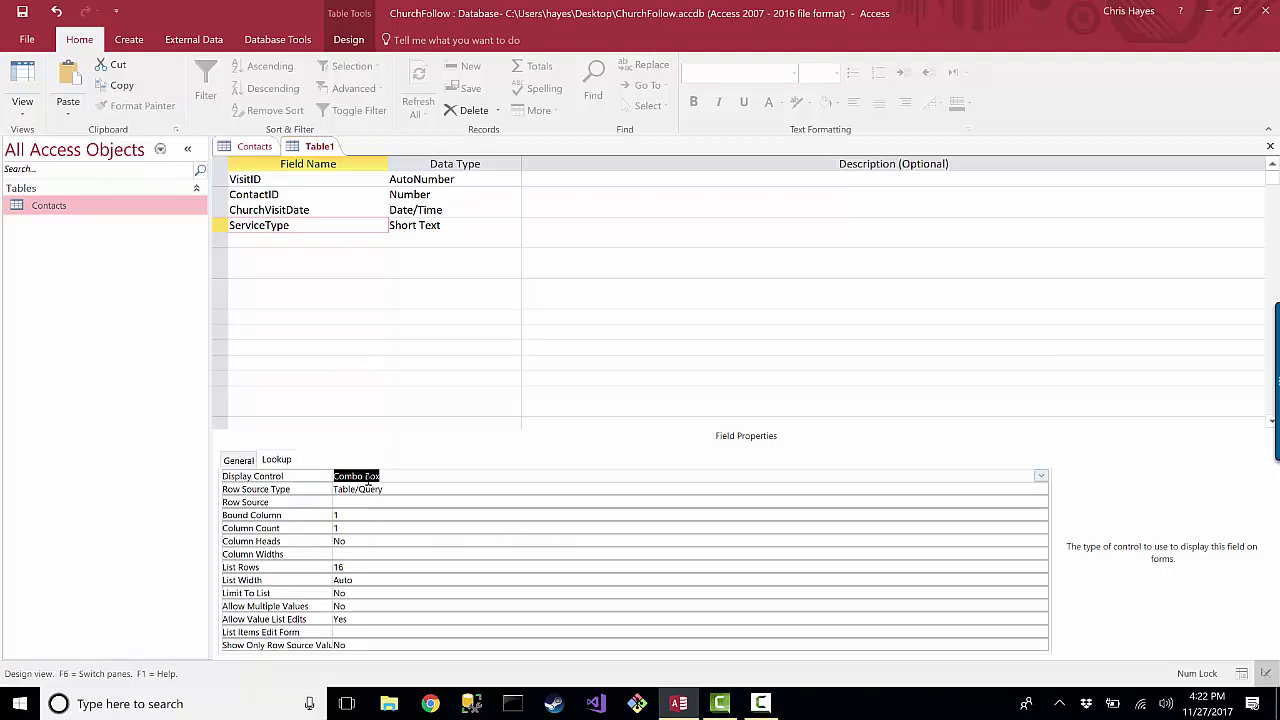
left_click(1041, 476)
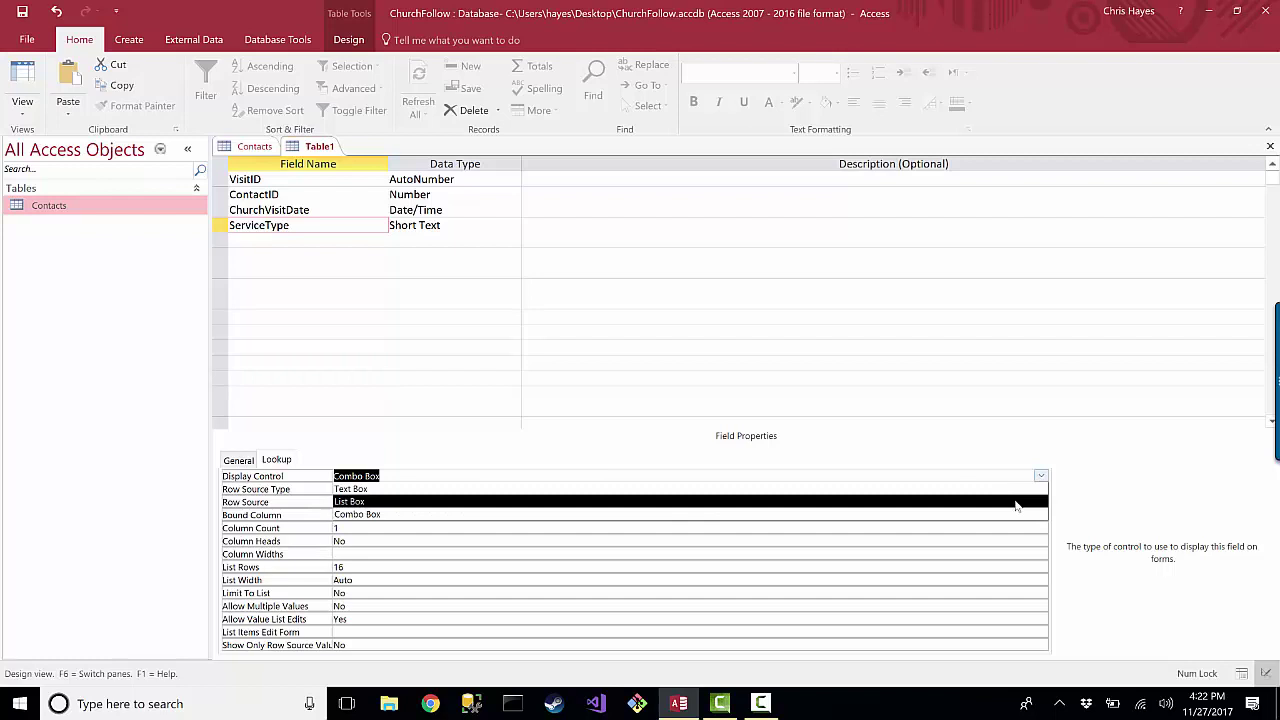
left_click(1041, 477)
left_click(1041, 478)
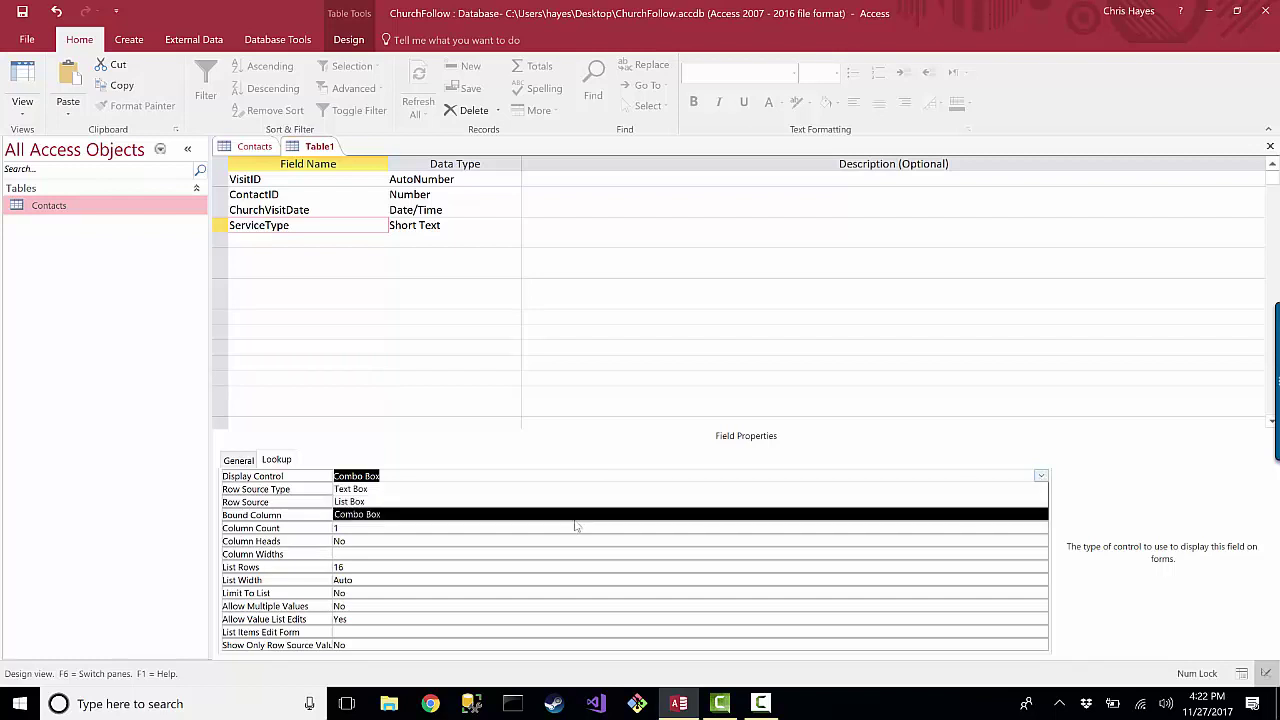
left_click(376, 515)
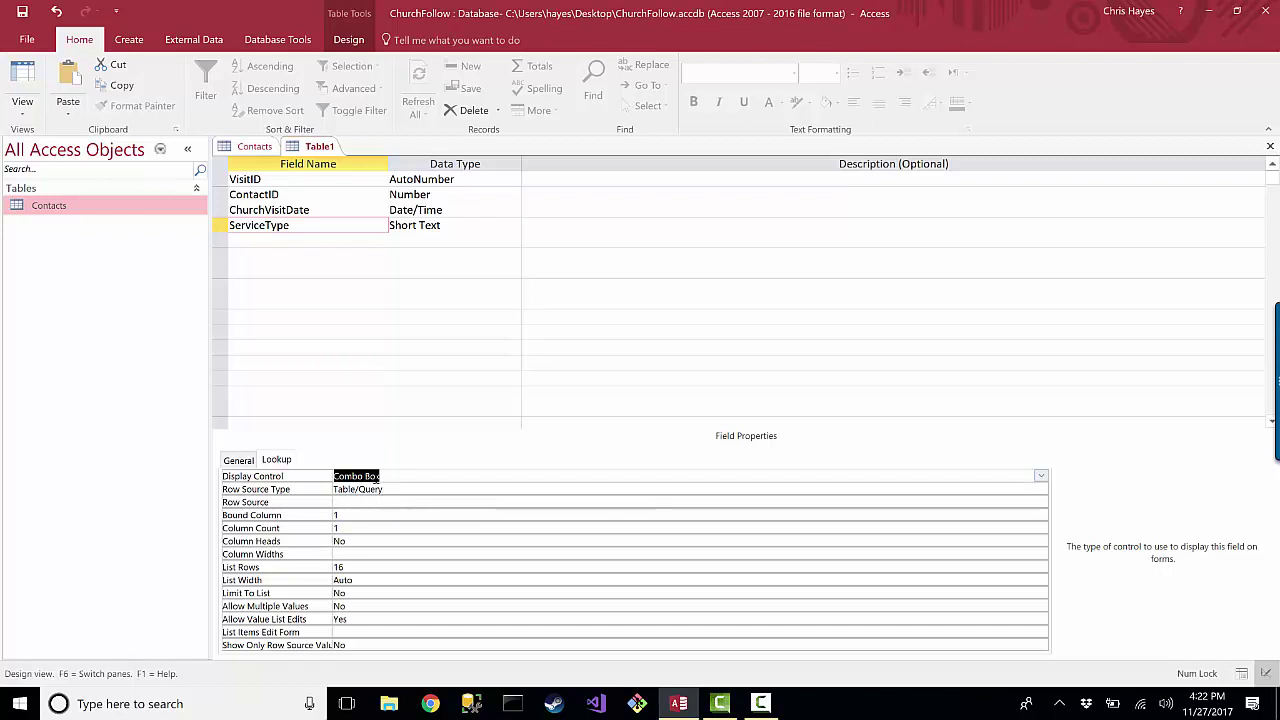
- Set the row source type of the ServiceType combo box to Value List
left_click(363, 502)
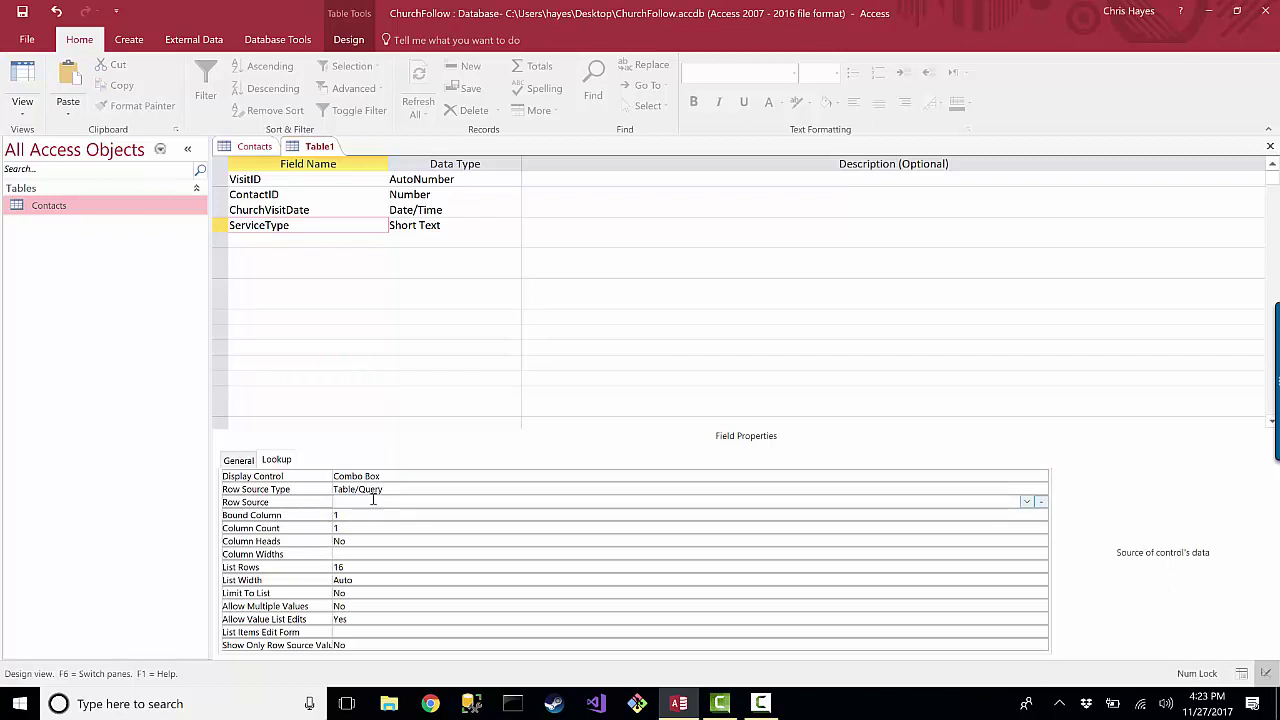
left_click(516, 489)
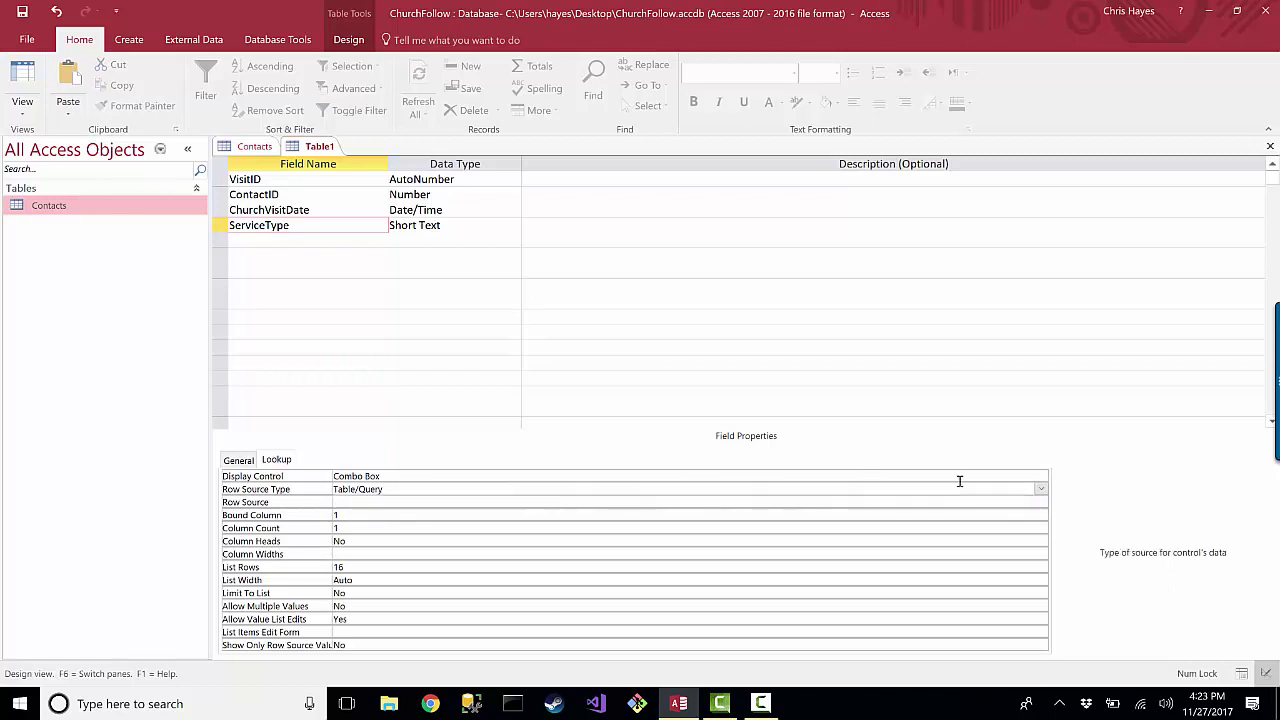
left_click(1041, 489)
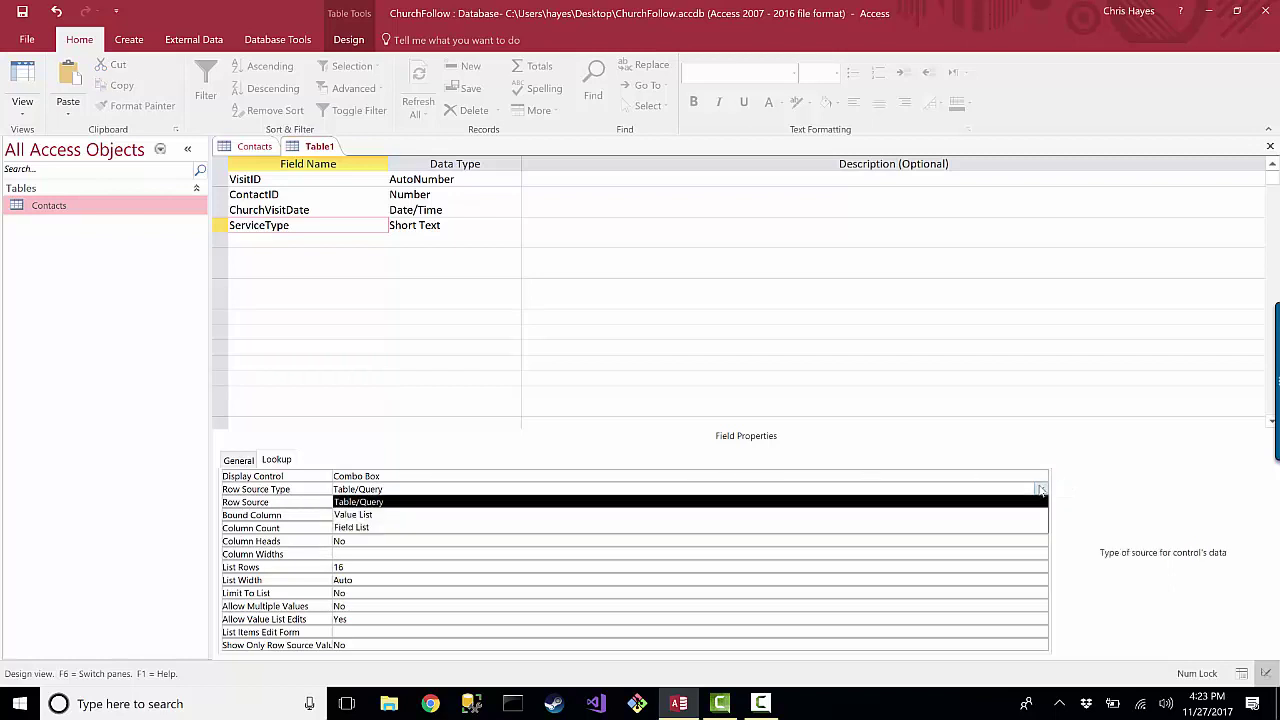
left_click(376, 514)
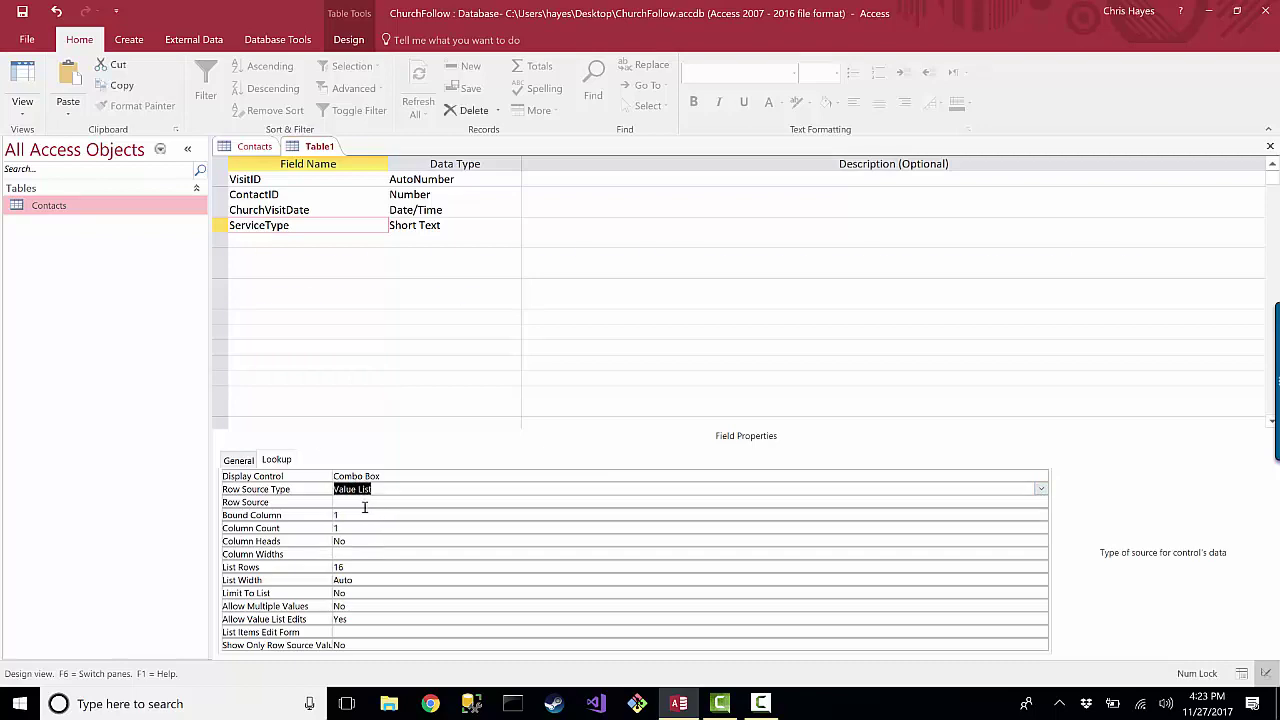
- Fill the ServiceType row source with the list items Bible Study, PM Church Service and AM Church Service
left_click(363, 503)
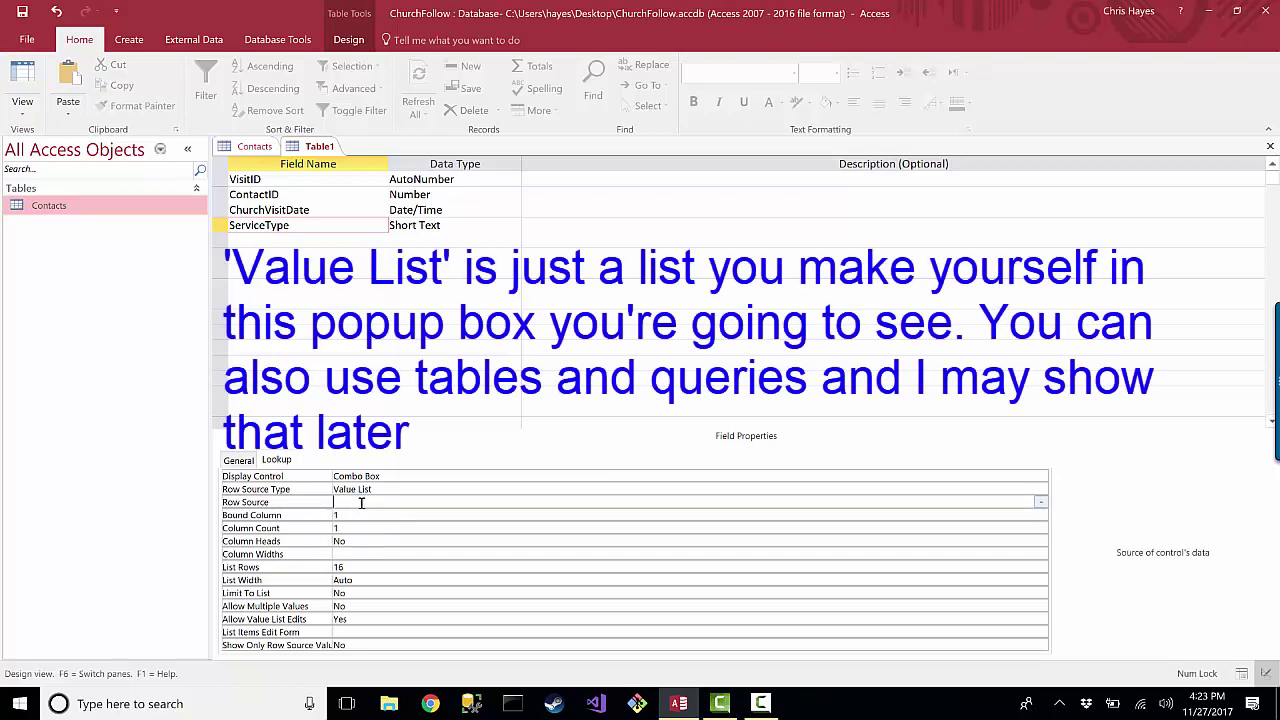
left_click(1041, 502)
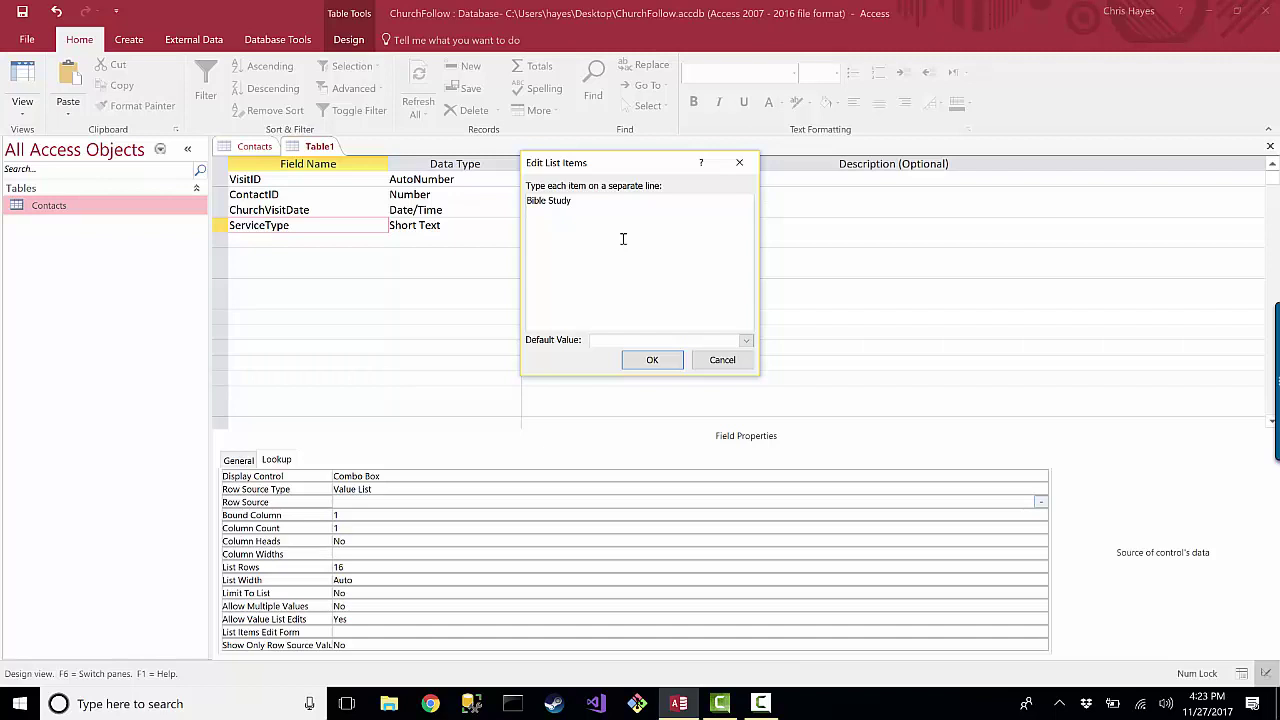
type("PM Church")
type(" Service ")
type("AM")
type(" Church Serv")
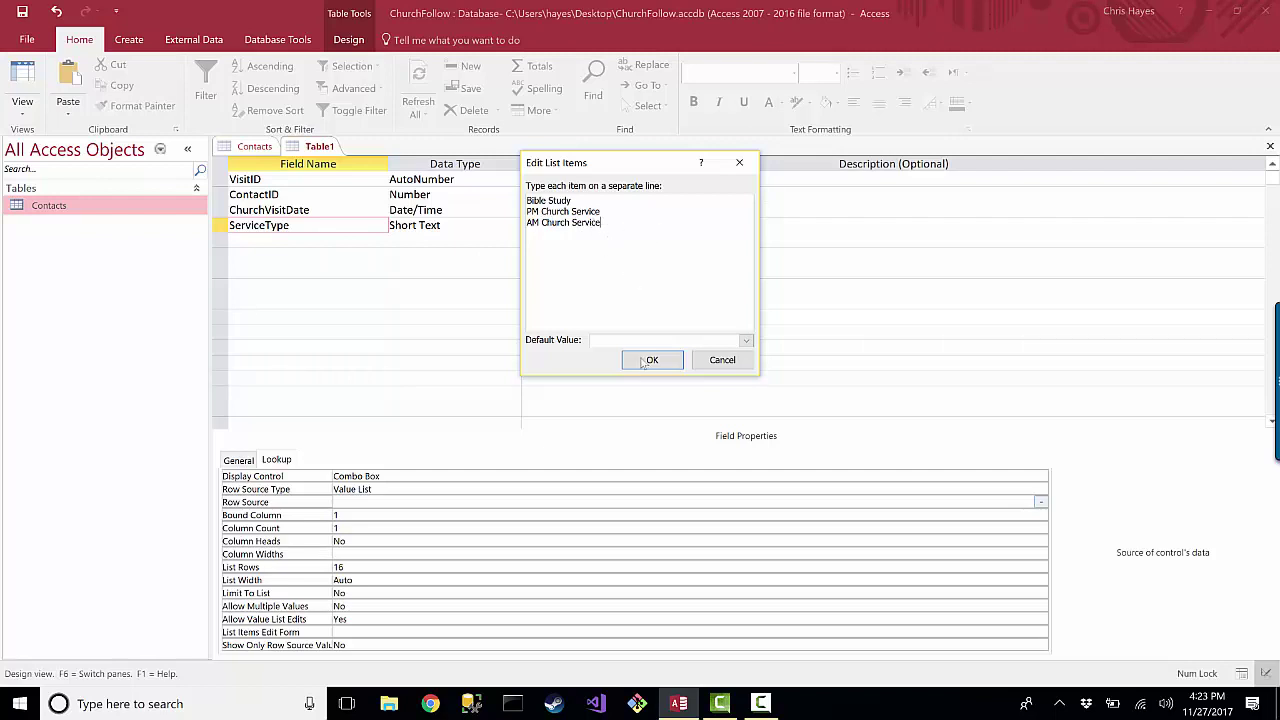
left_click(671, 358)
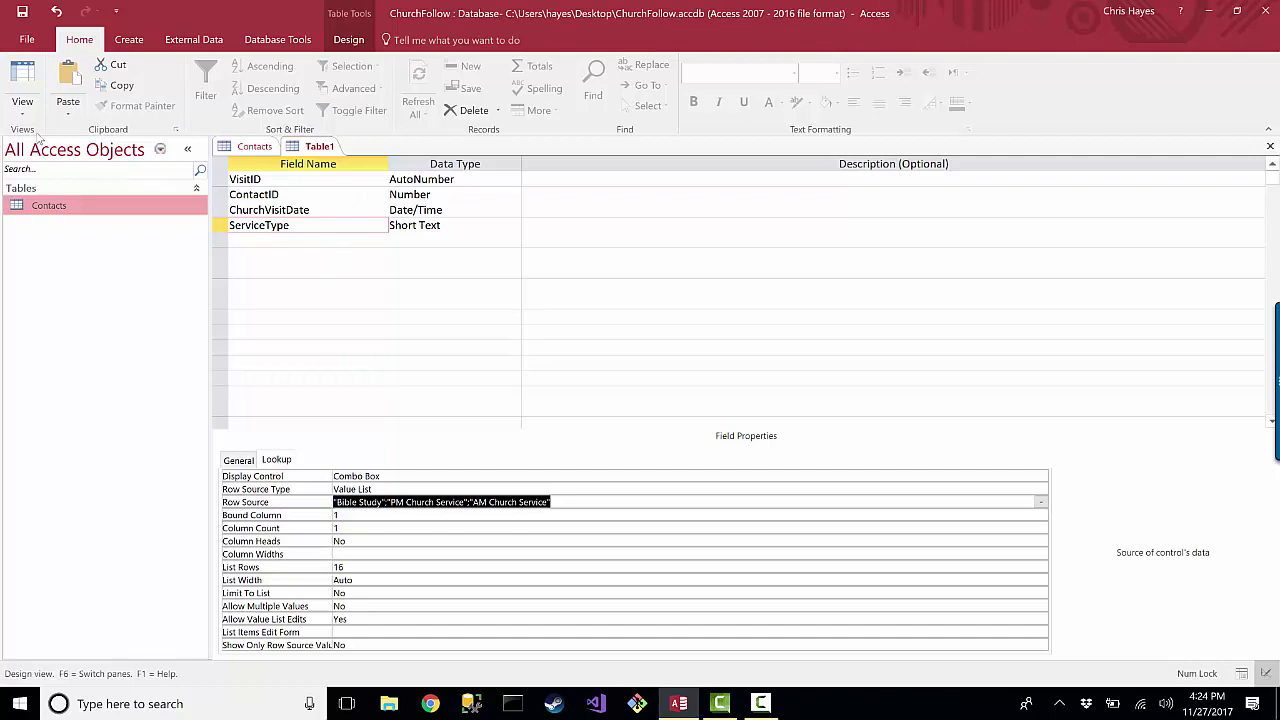
- Save the table as VisitationDates with a primary key created for it, and show it in Datasheet view
left_click(22, 74)
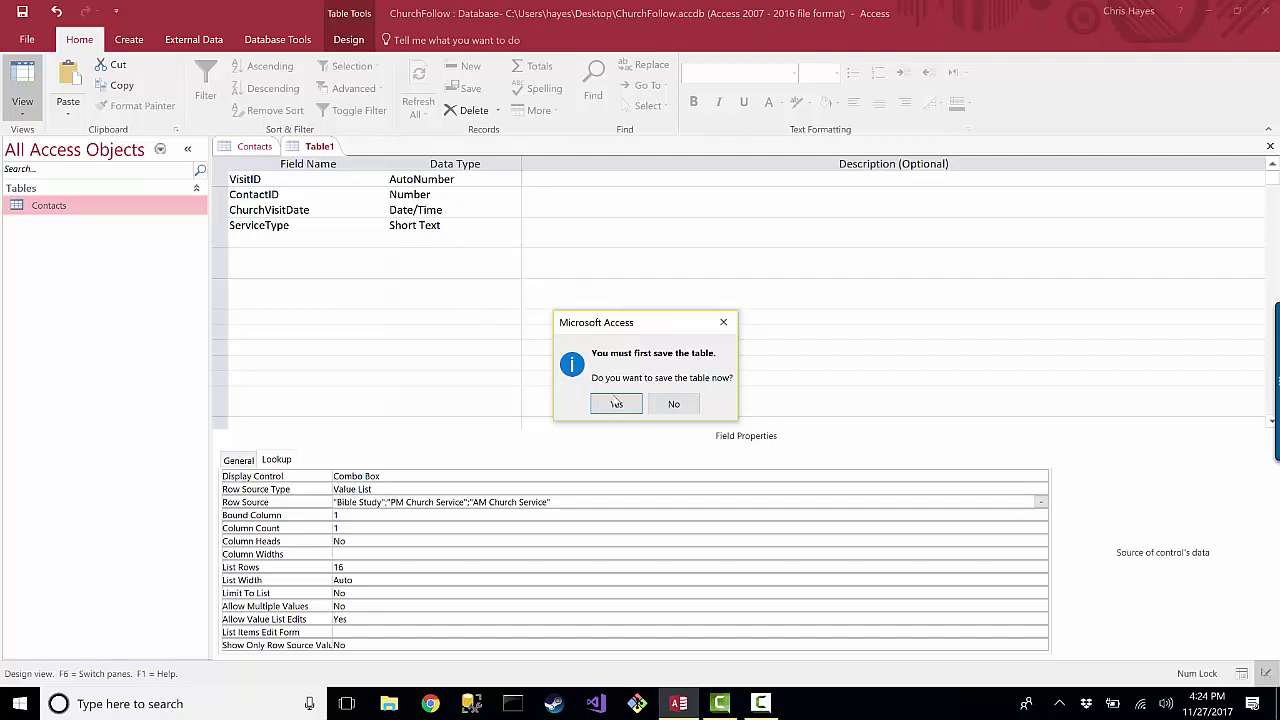
left_click(616, 404)
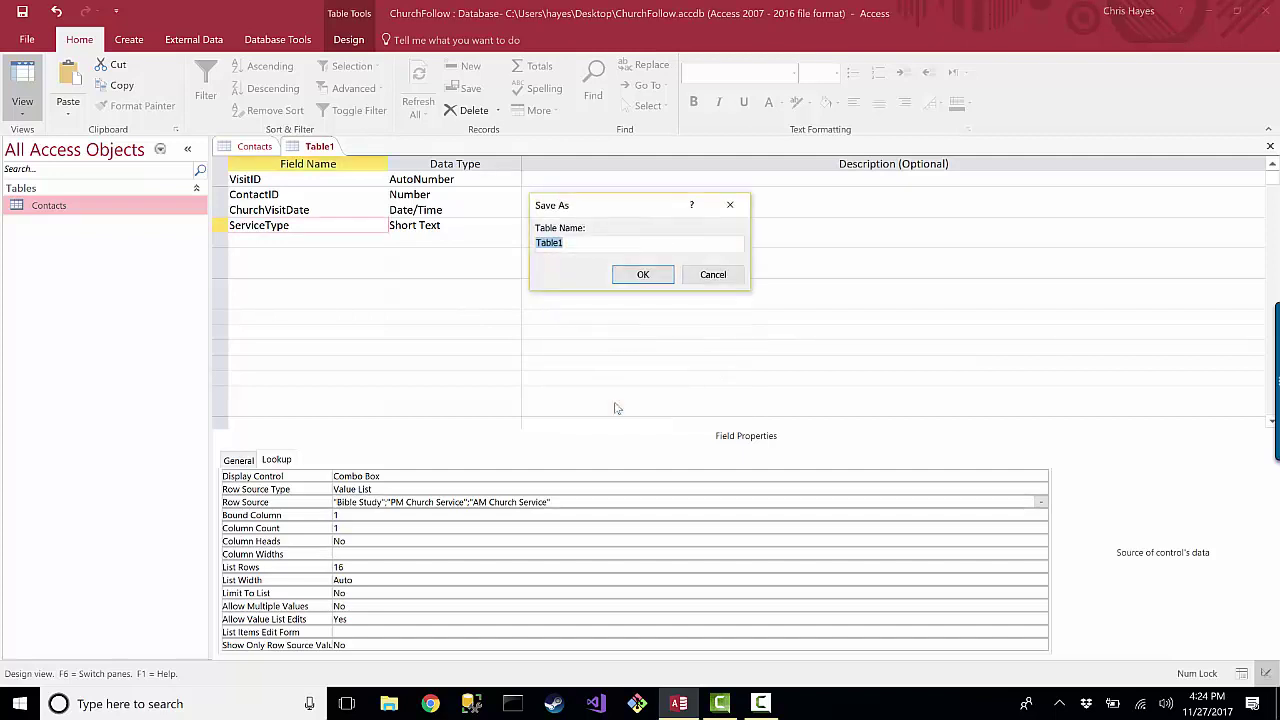
type("VisitationDates")
left_click(633, 279)
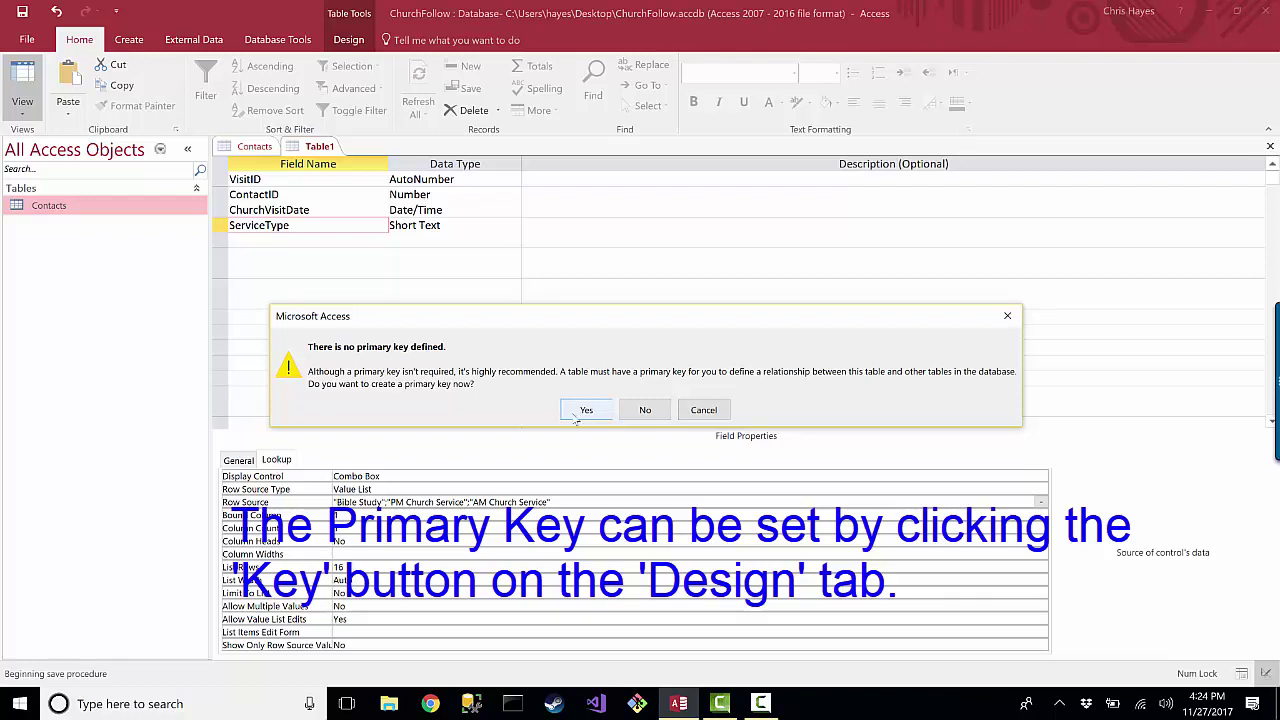
left_click(577, 416)
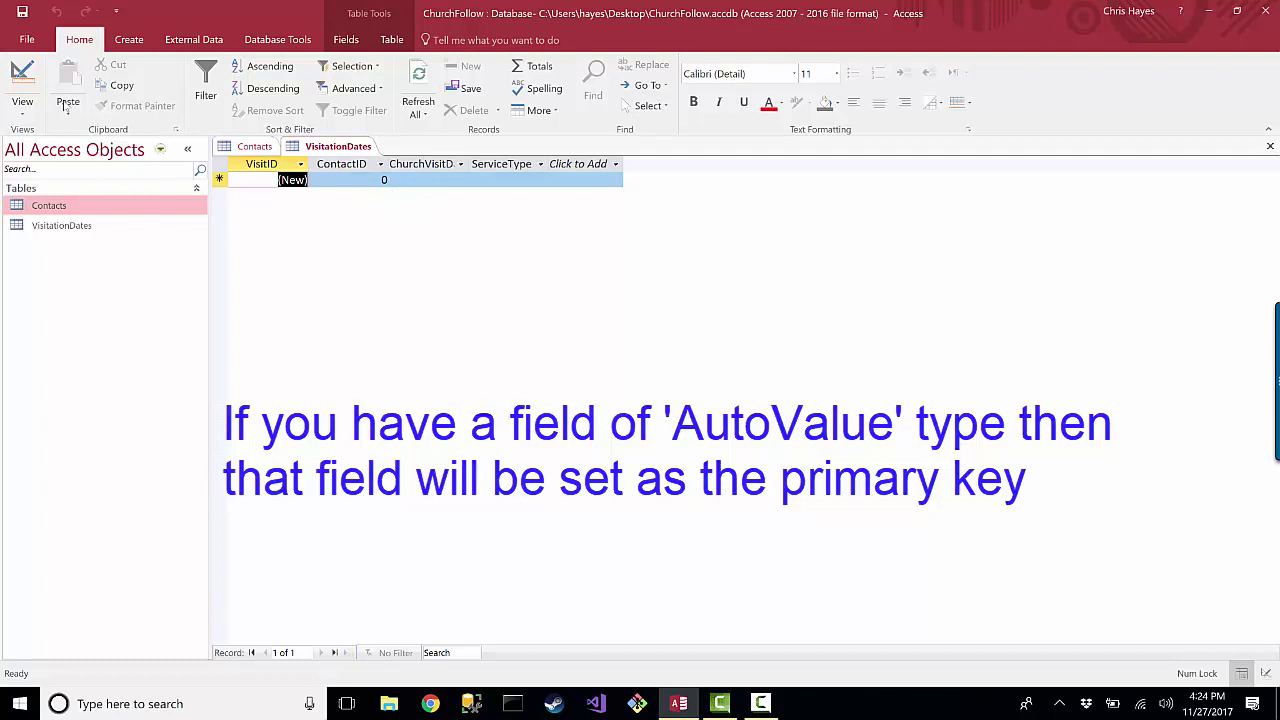
- Examine the ContactID field and its data type in the VisitationDates design against the ContactID column of the Contacts table
left_click(22, 80)
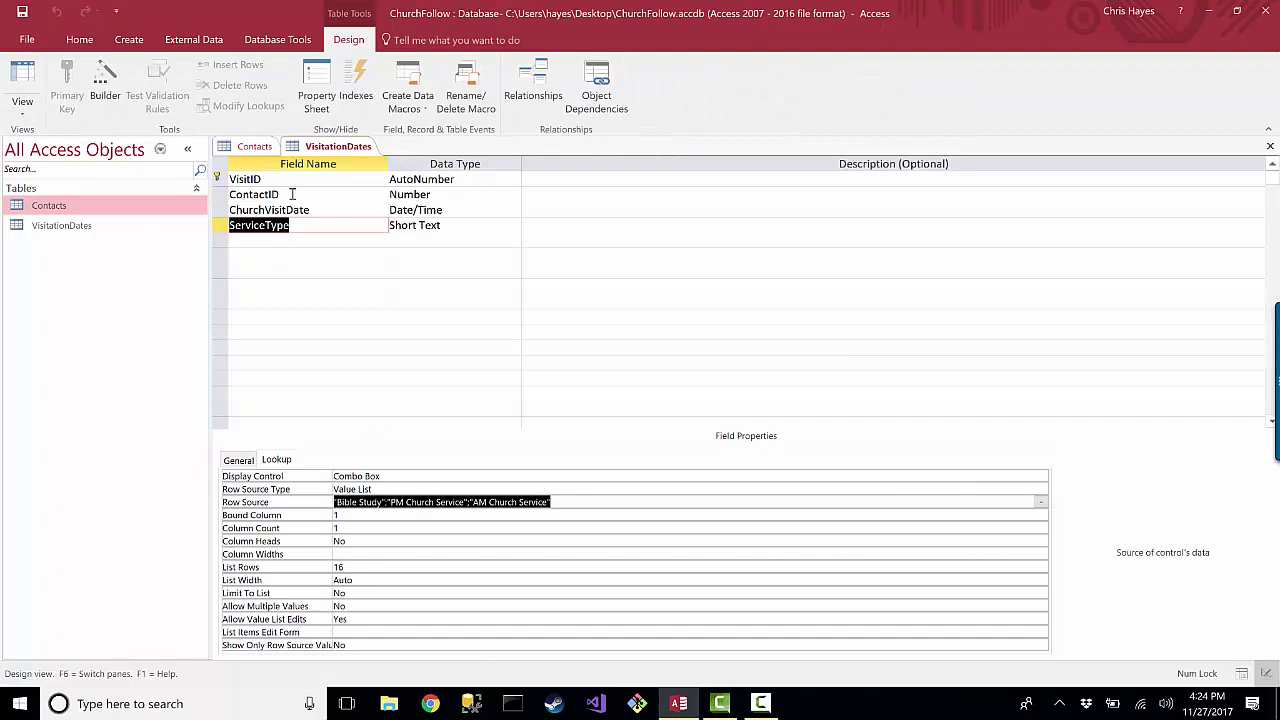
left_click(292, 194)
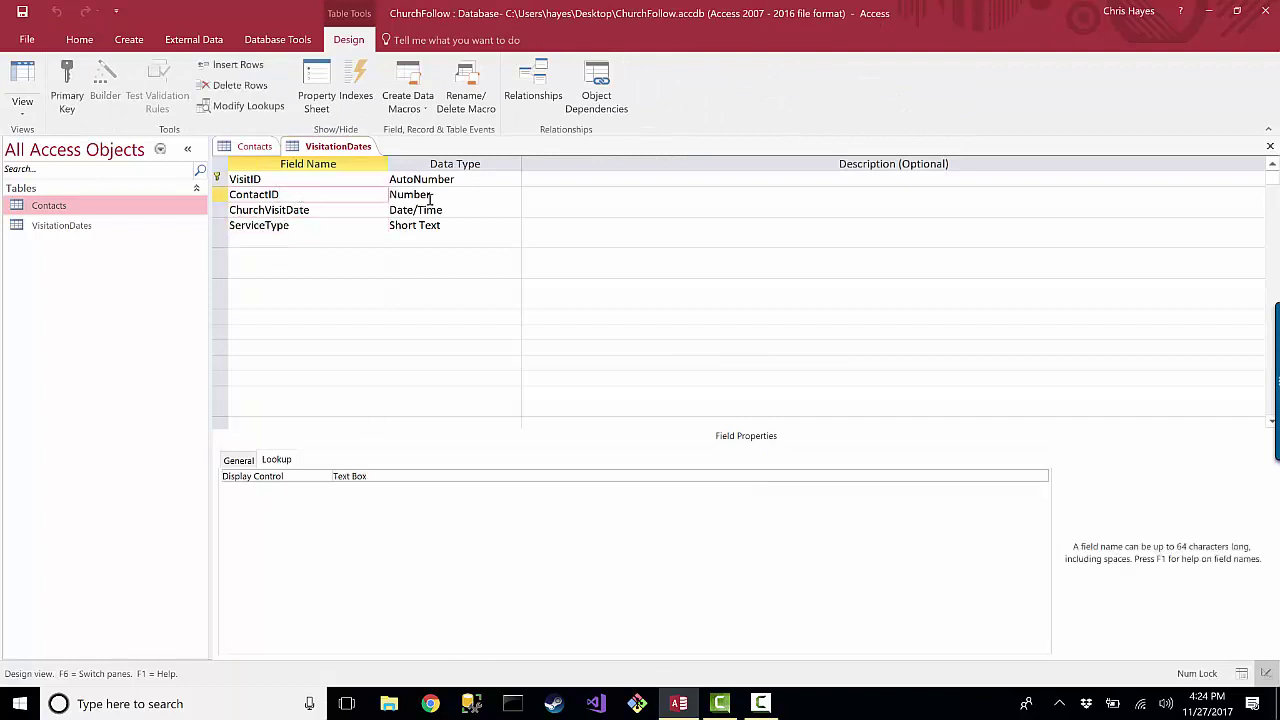
left_click(232, 147)
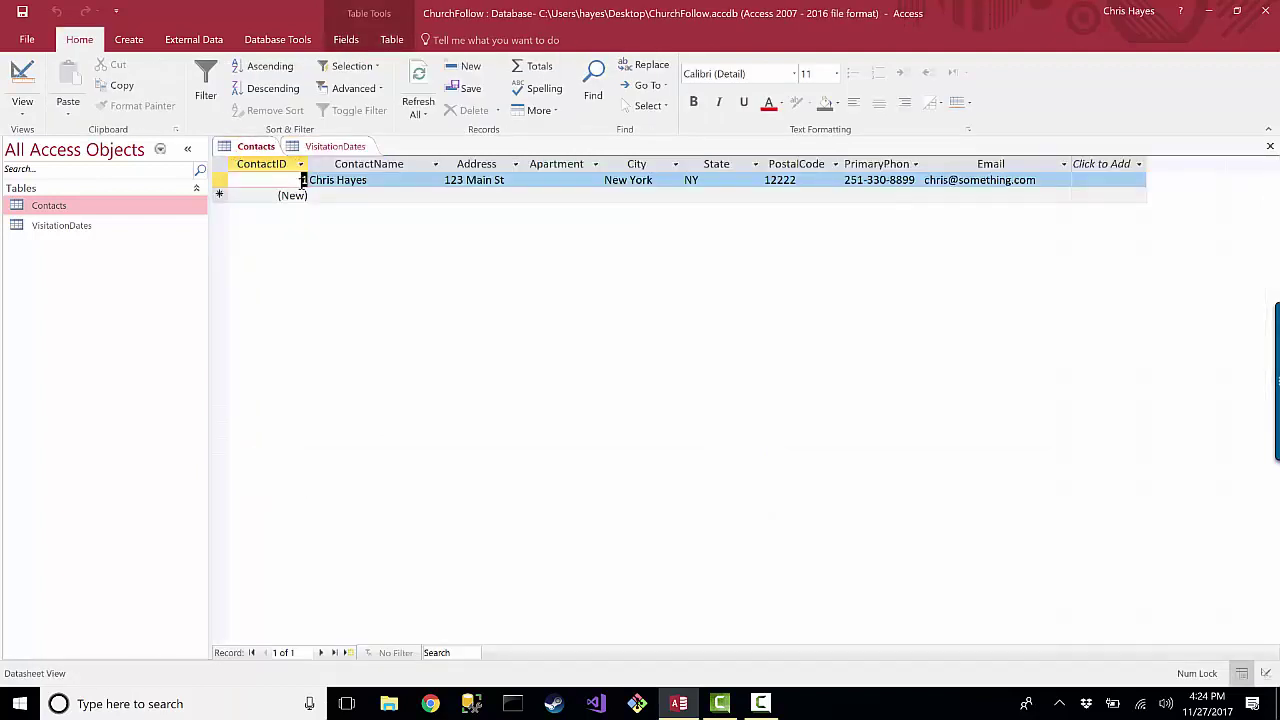
left_click(328, 147)
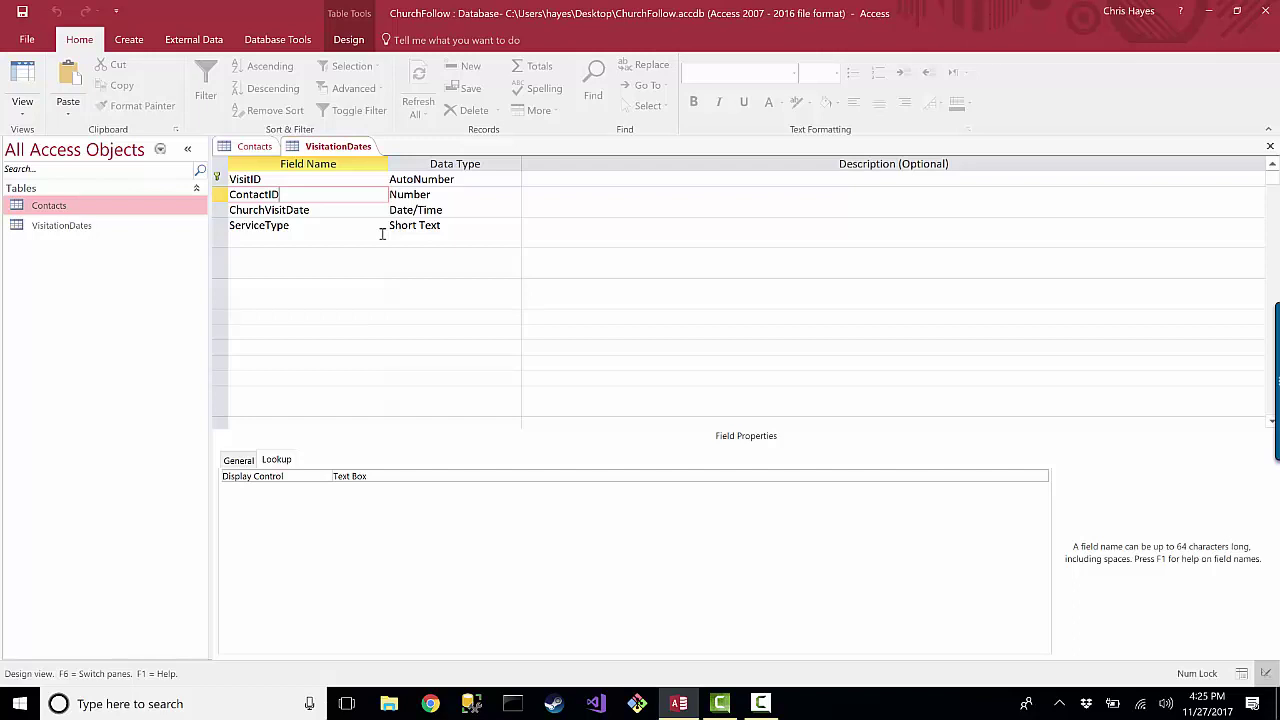
left_click(247, 147)
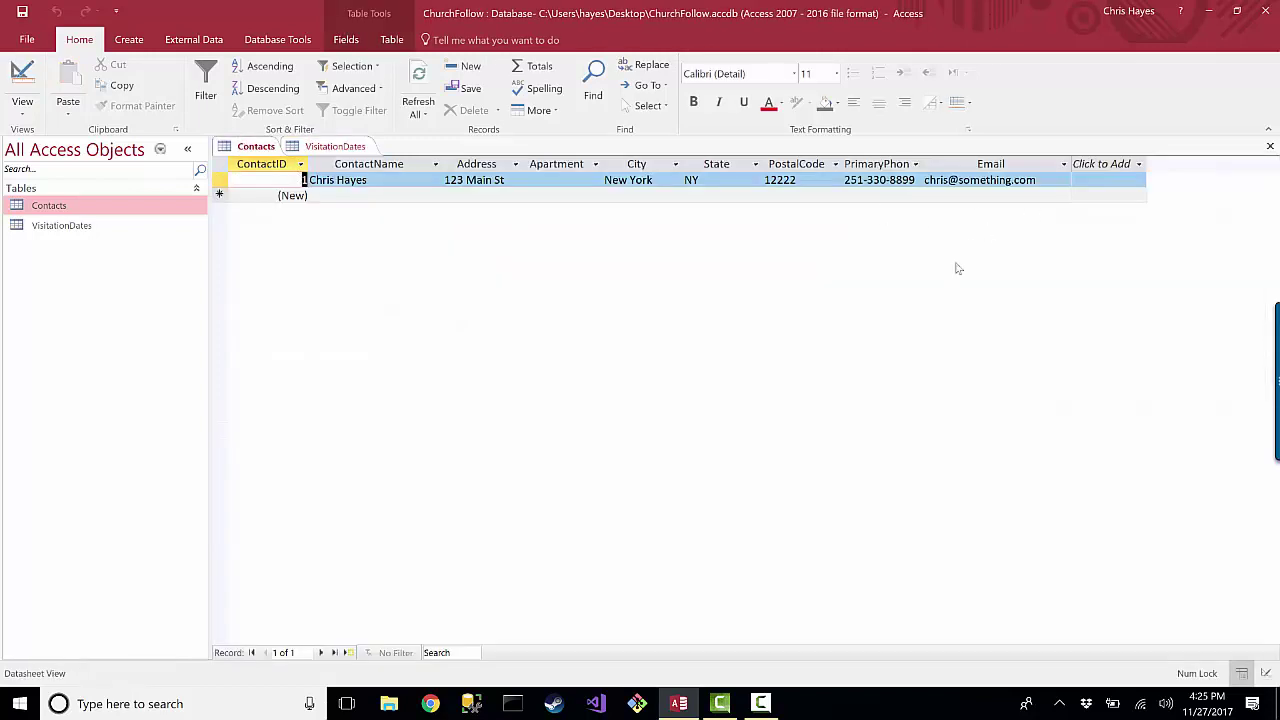
left_click(335, 147)
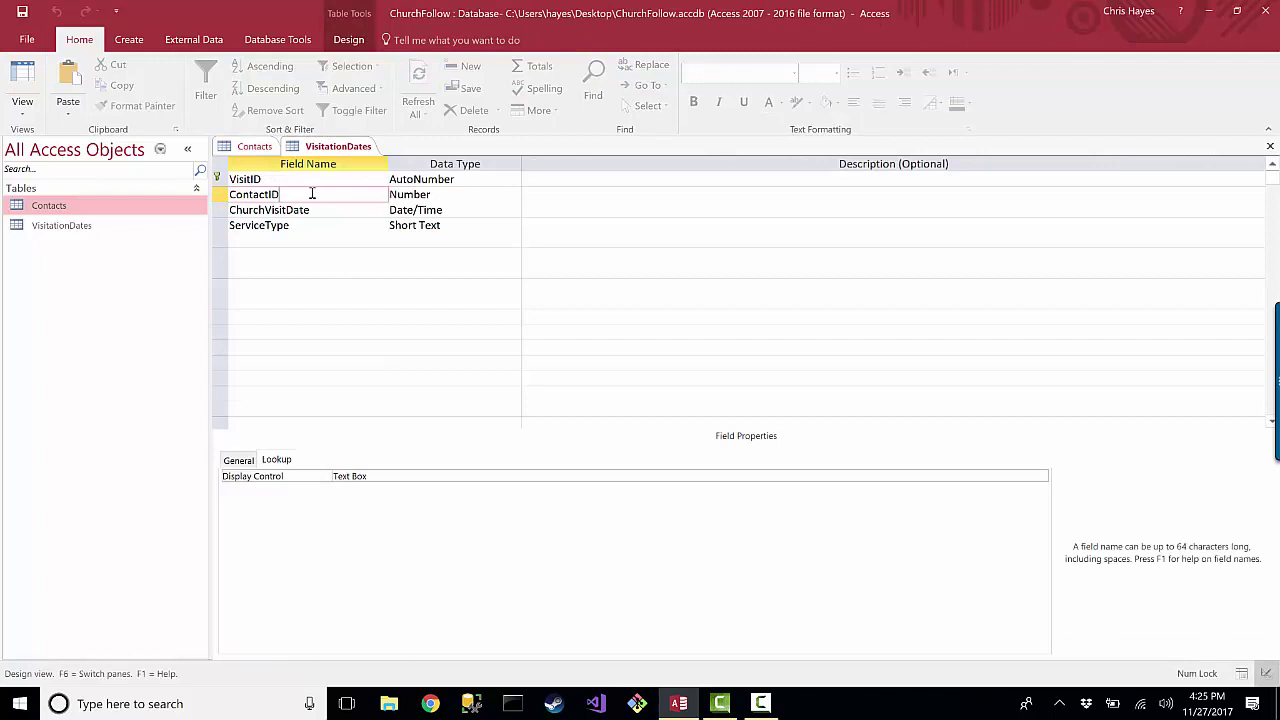
left_click(221, 196)
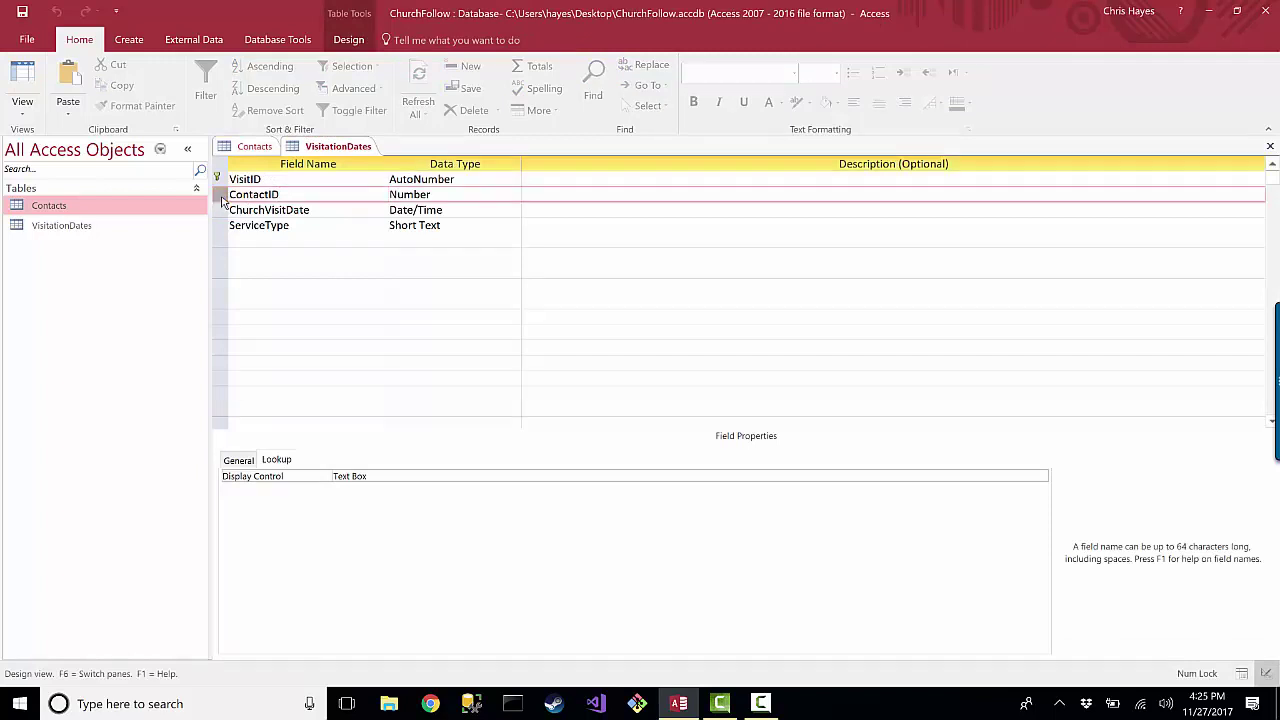
left_click(346, 225)
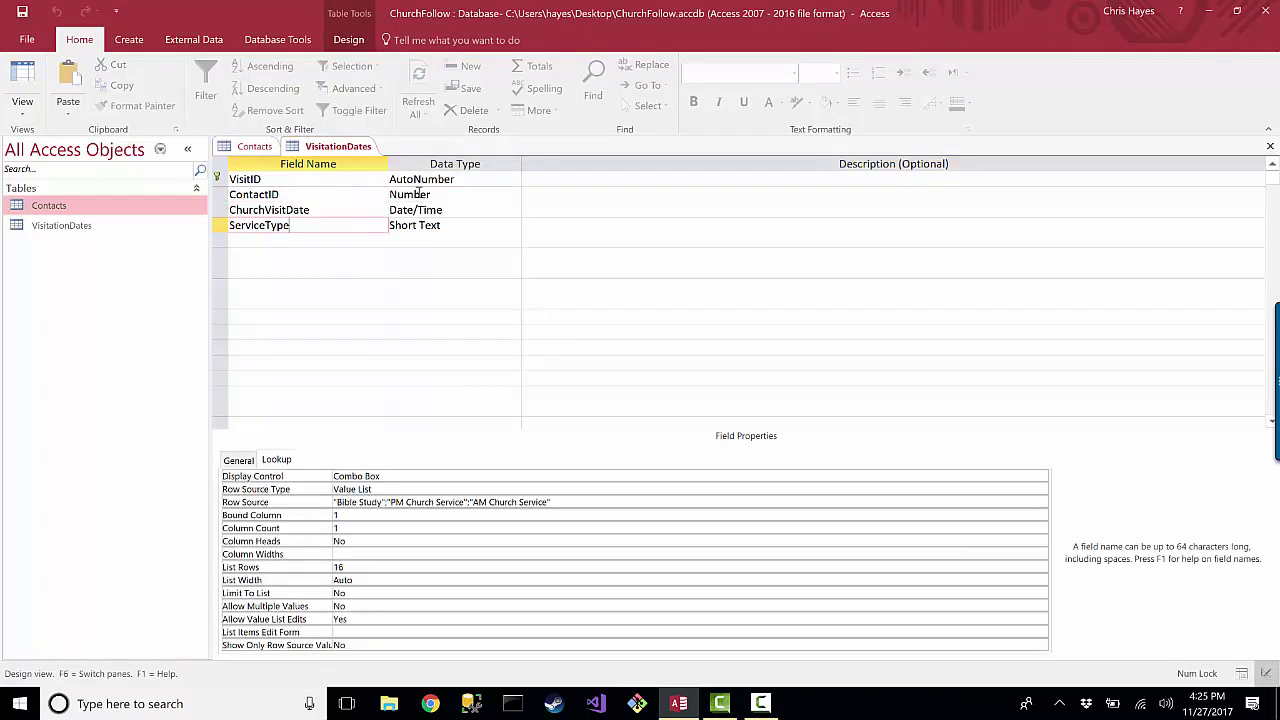
left_click(452, 192)
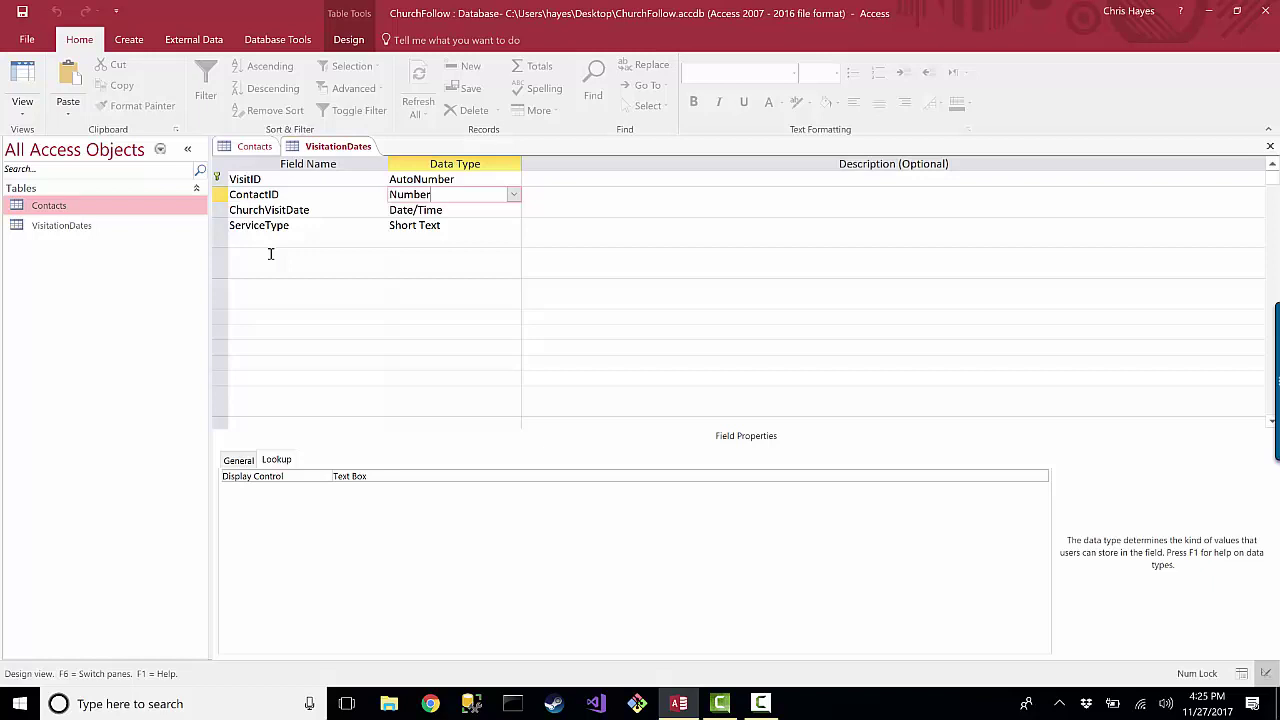
- Start a record in the VisitationDates datasheet with ContactID 1
left_click(36, 68)
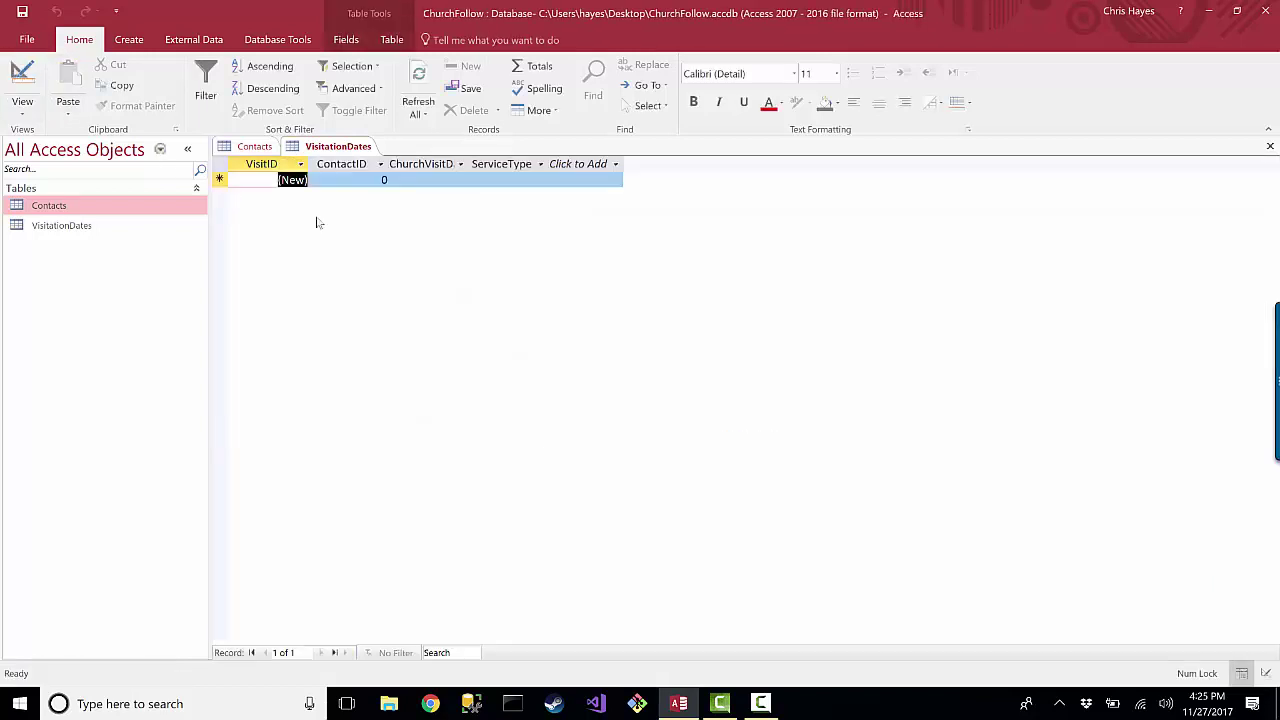
left_click(373, 181)
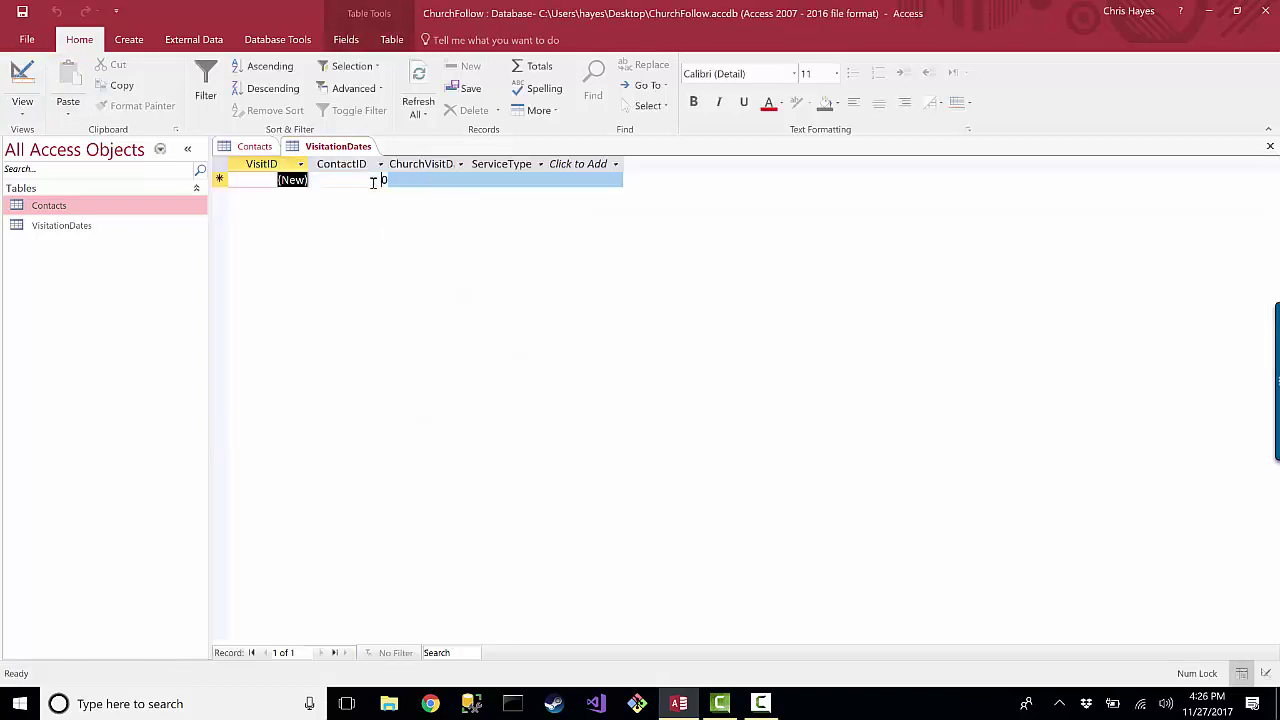
type("1")
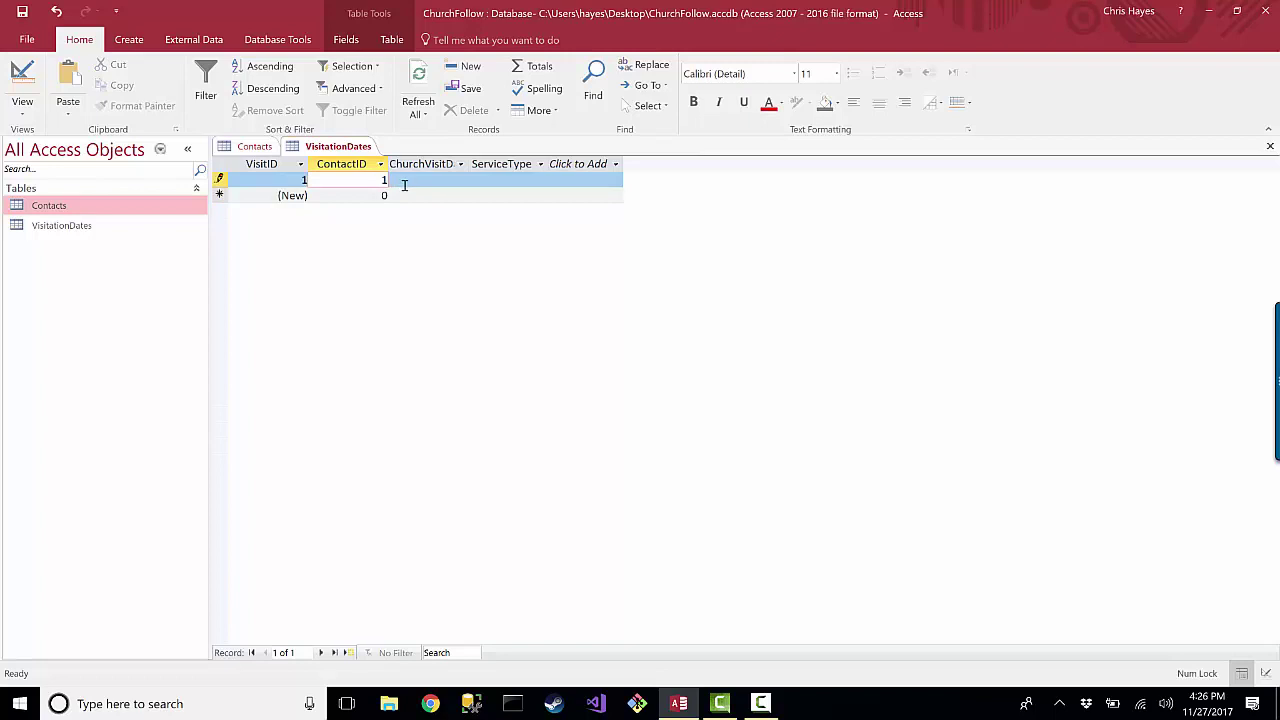
- Widen the ChurchVisitDate and ServiceType columns of the VisitationDates datasheet
left_click(404, 185)
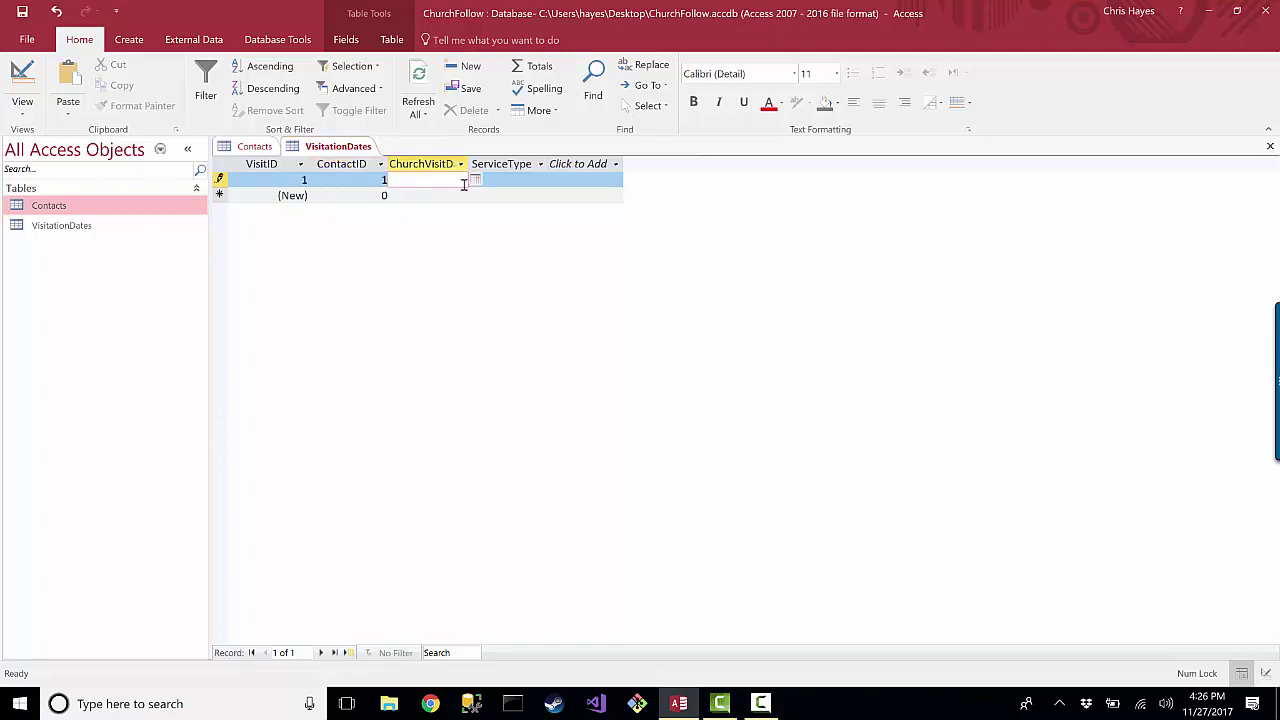
left_click_drag(466, 165, 548, 166)
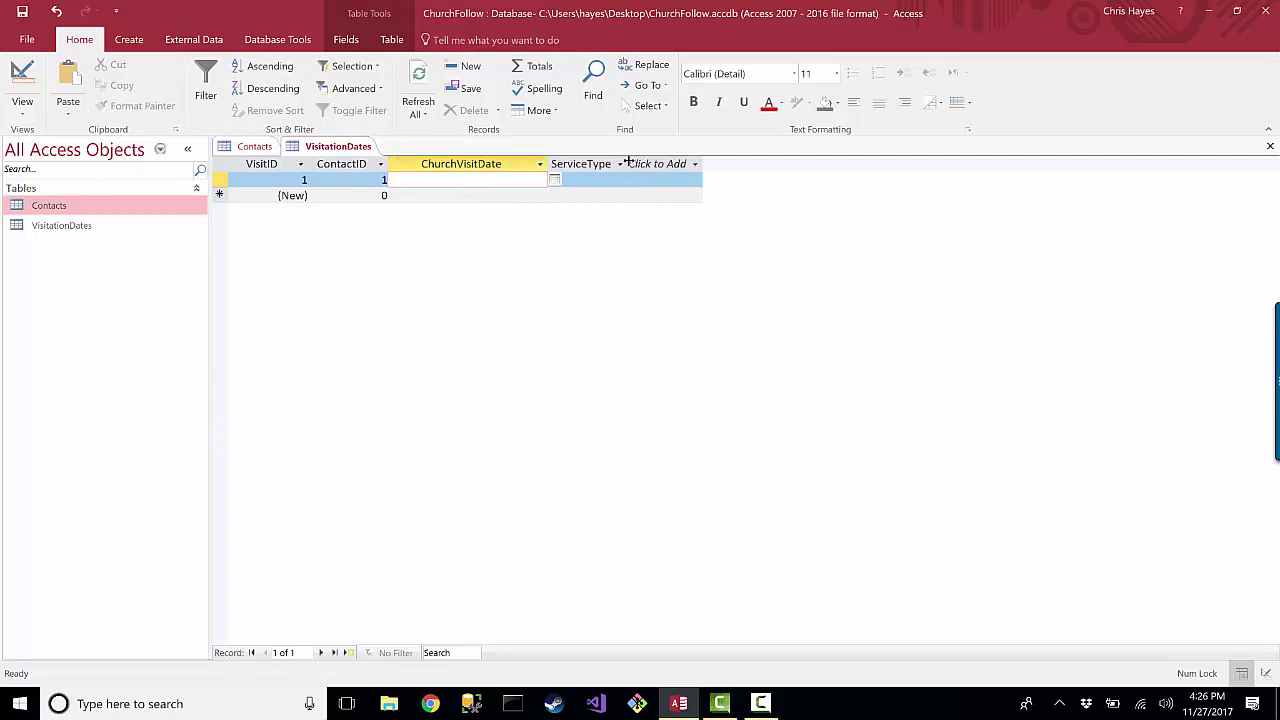
left_click_drag(625, 164, 690, 170)
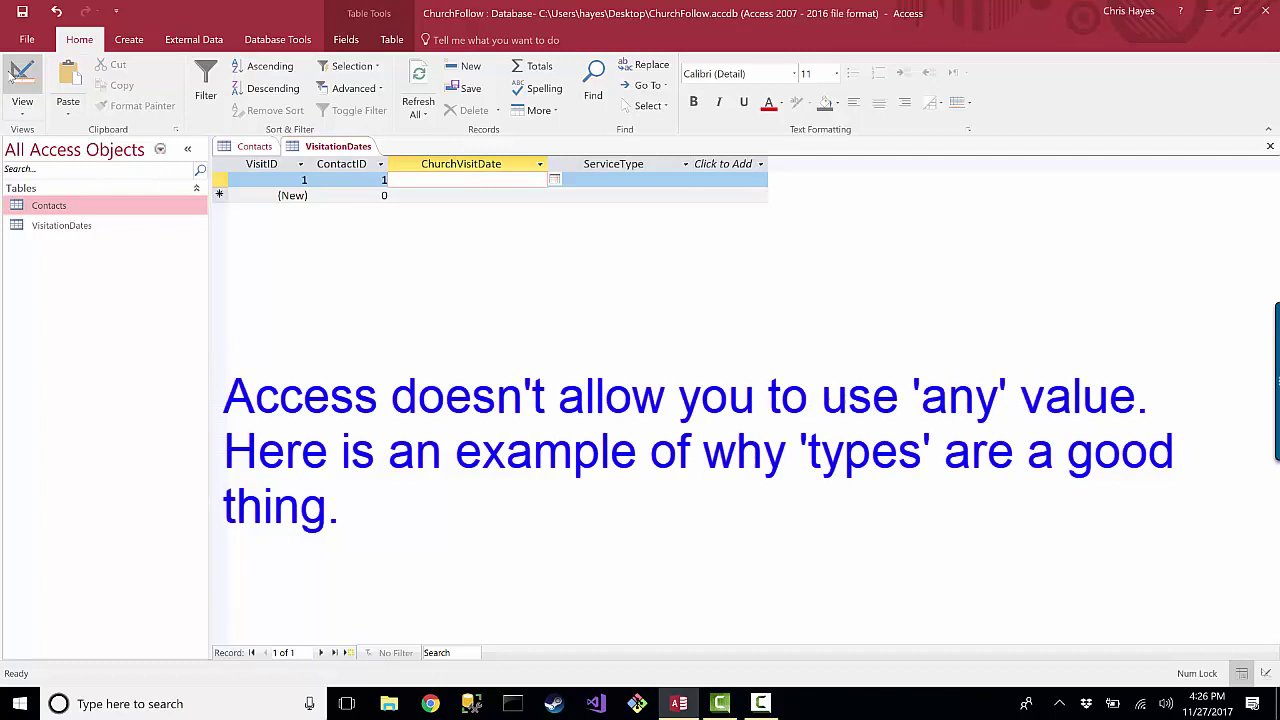
- Check the ChurchVisitDate field's data type in the VisitationDates design and the date picker it offers in the datasheet
left_click(14, 76)
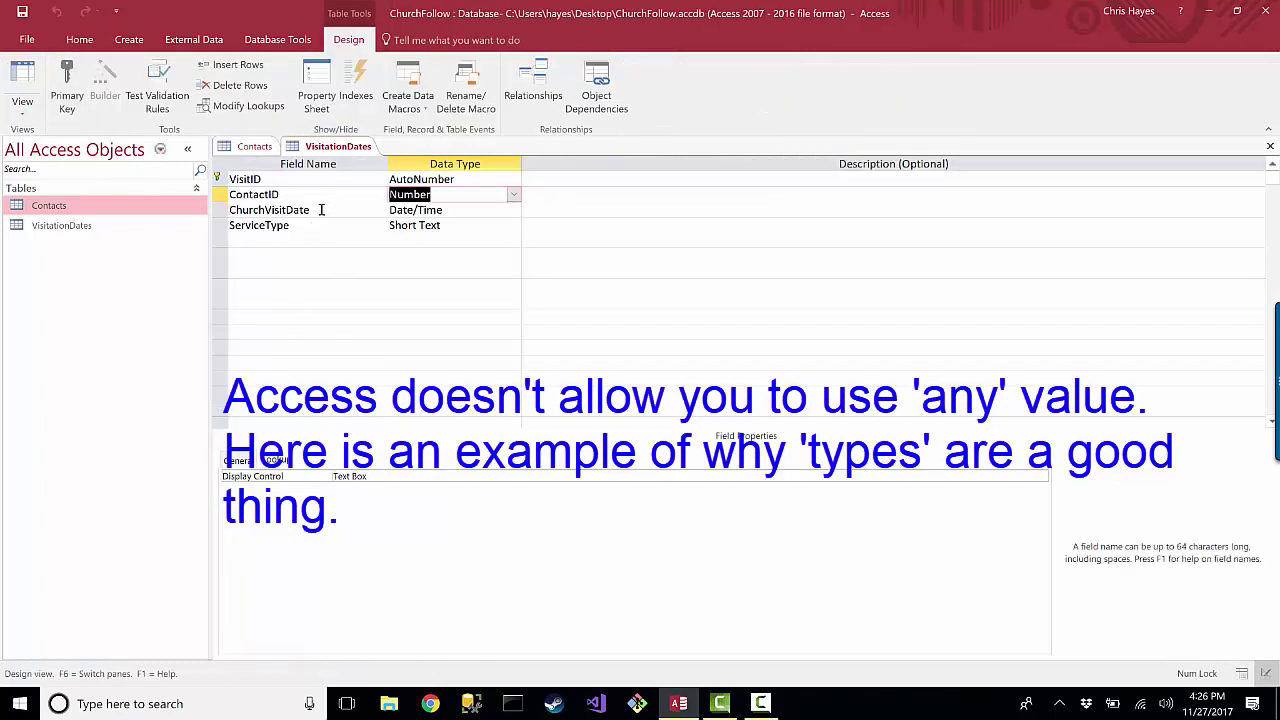
left_click(321, 209)
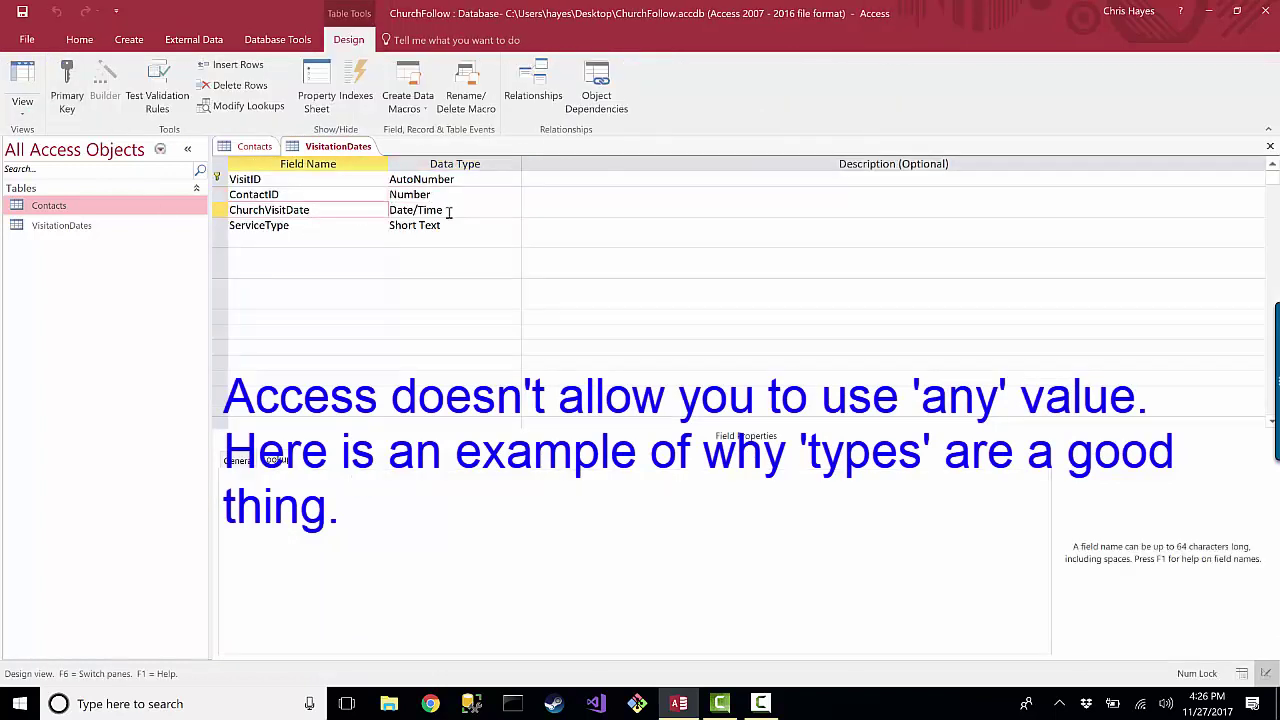
left_click(20, 78)
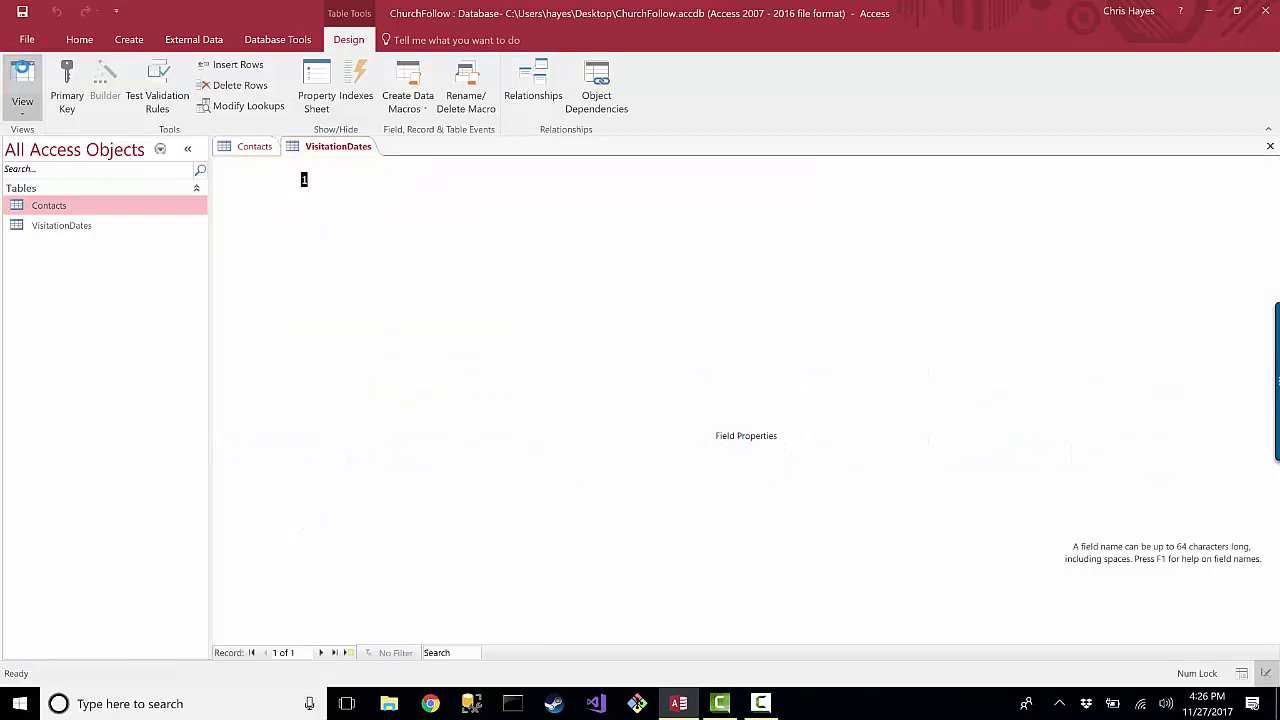
left_click(505, 179)
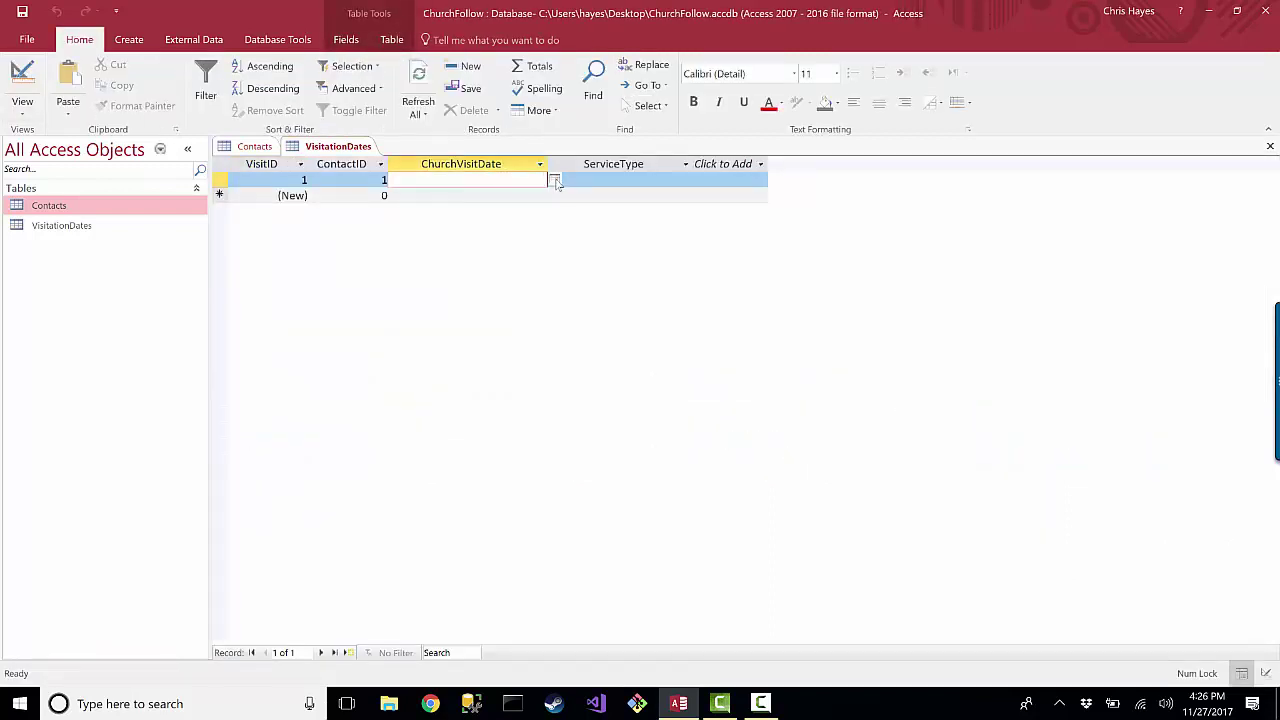
left_click(555, 182)
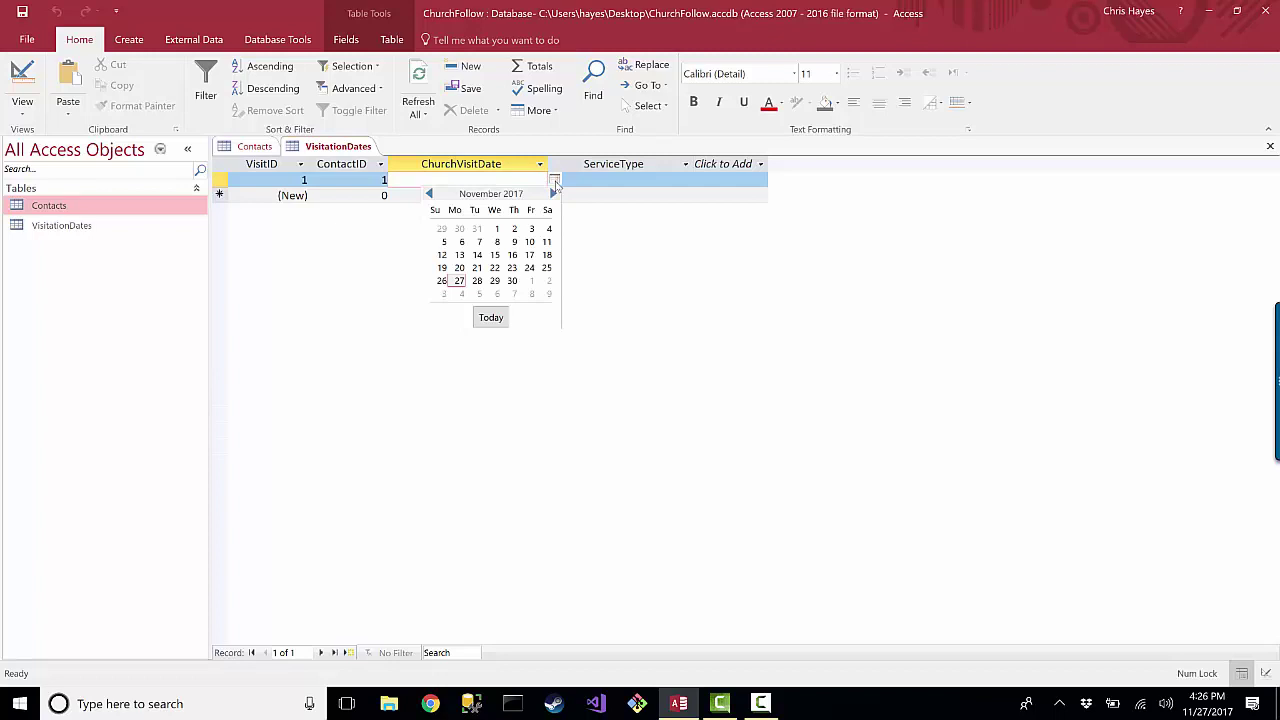
left_click(446, 183)
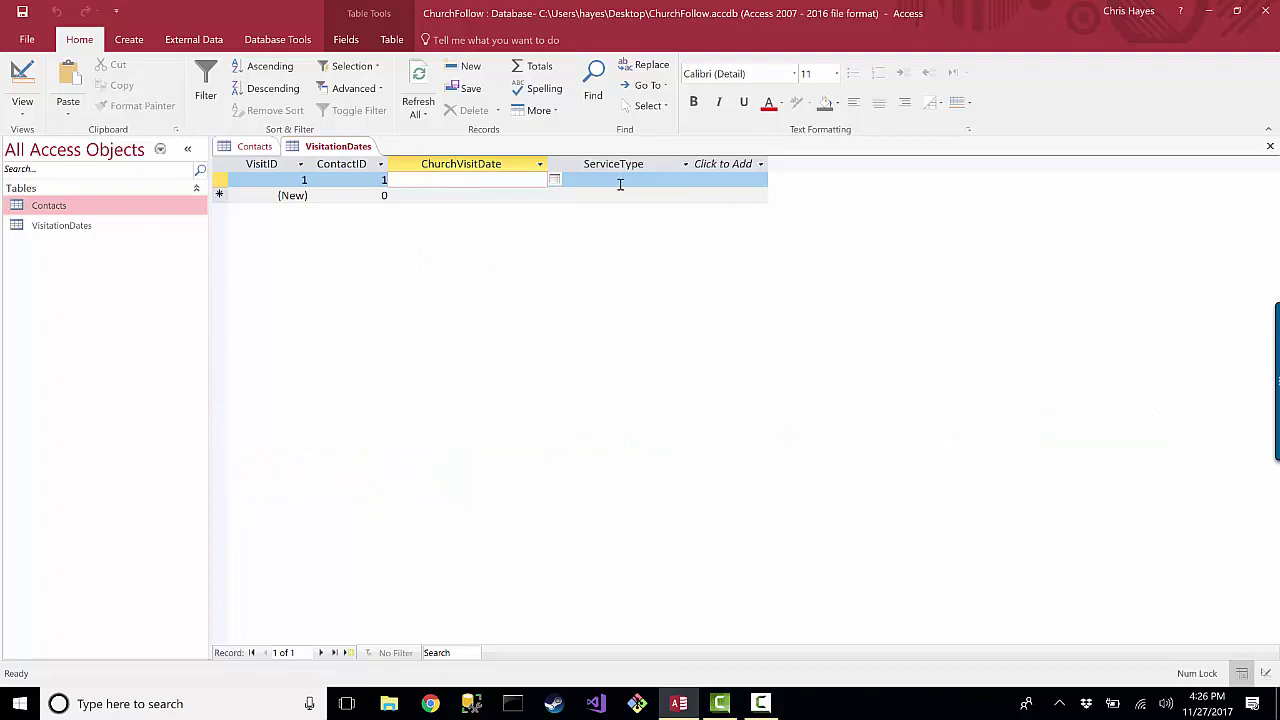
- Enter the free text Hello World as the ServiceType of the first visit record
left_click(613, 180)
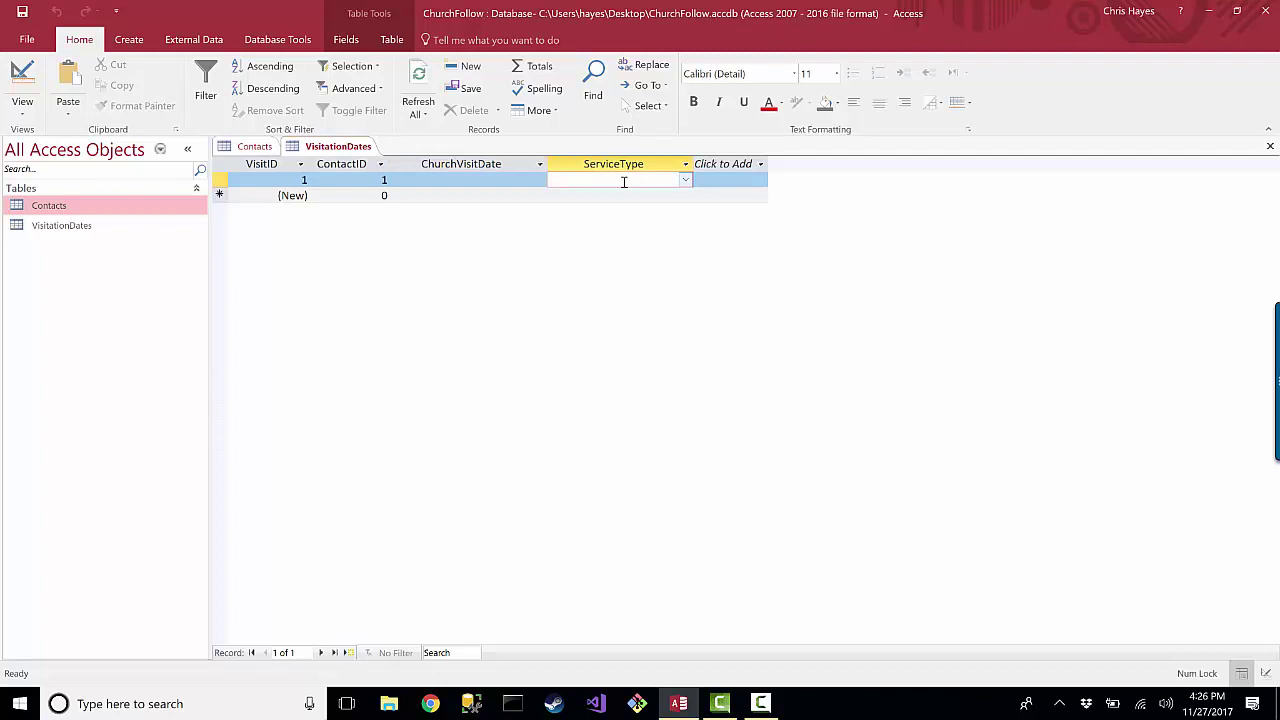
type("Hello World")
key("Tab")
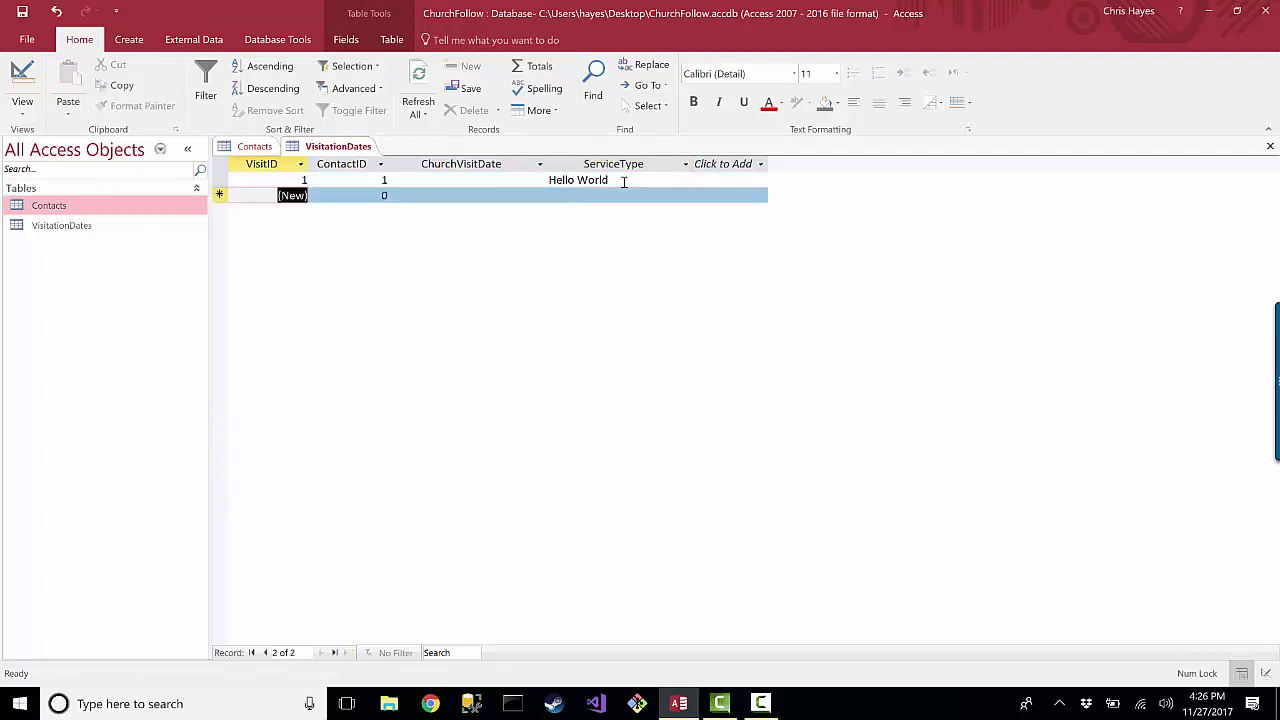
- Replace the first record's ServiceType with Bible Study from the field's list of choices
left_click(620, 179)
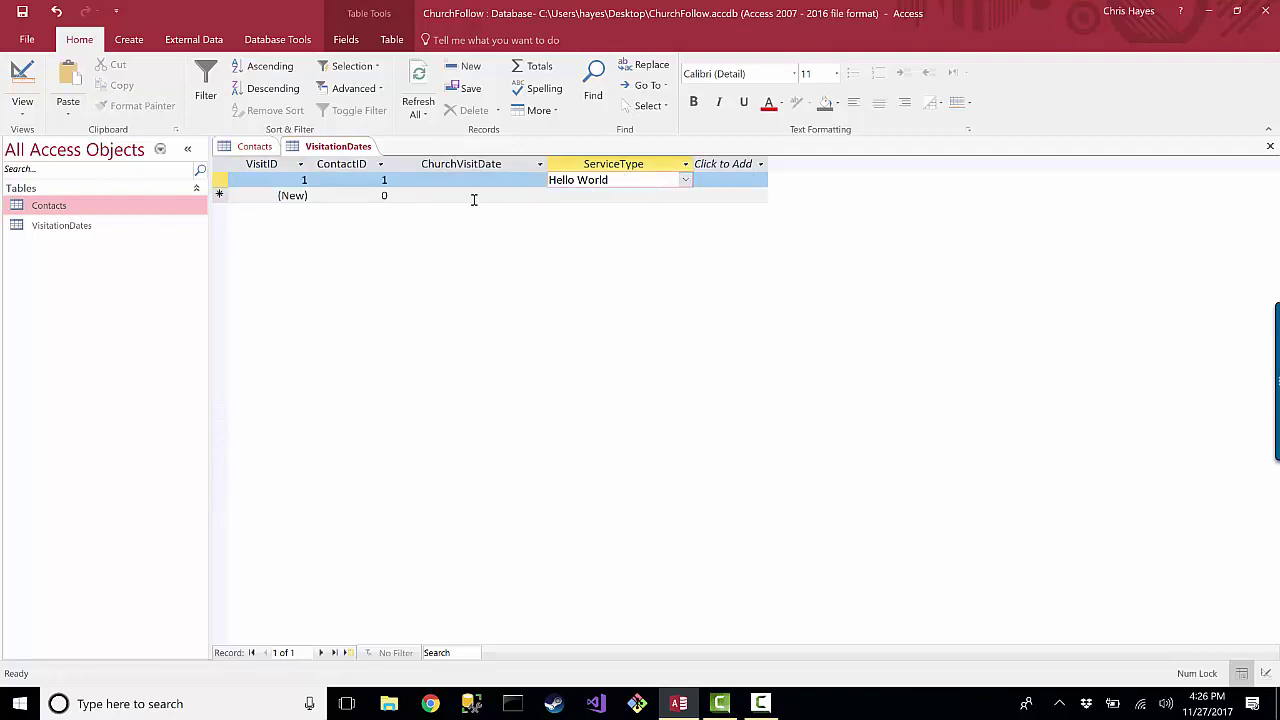
left_click(686, 180)
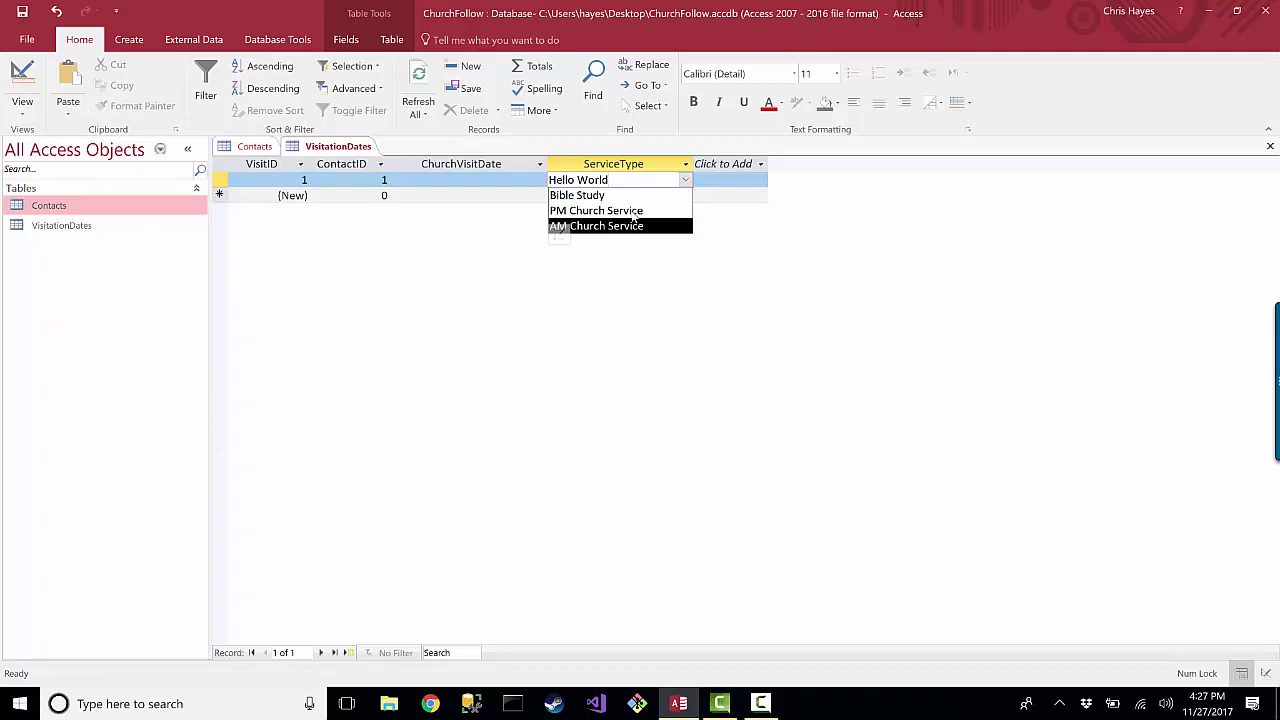
left_click(598, 195)
left_click(468, 178)
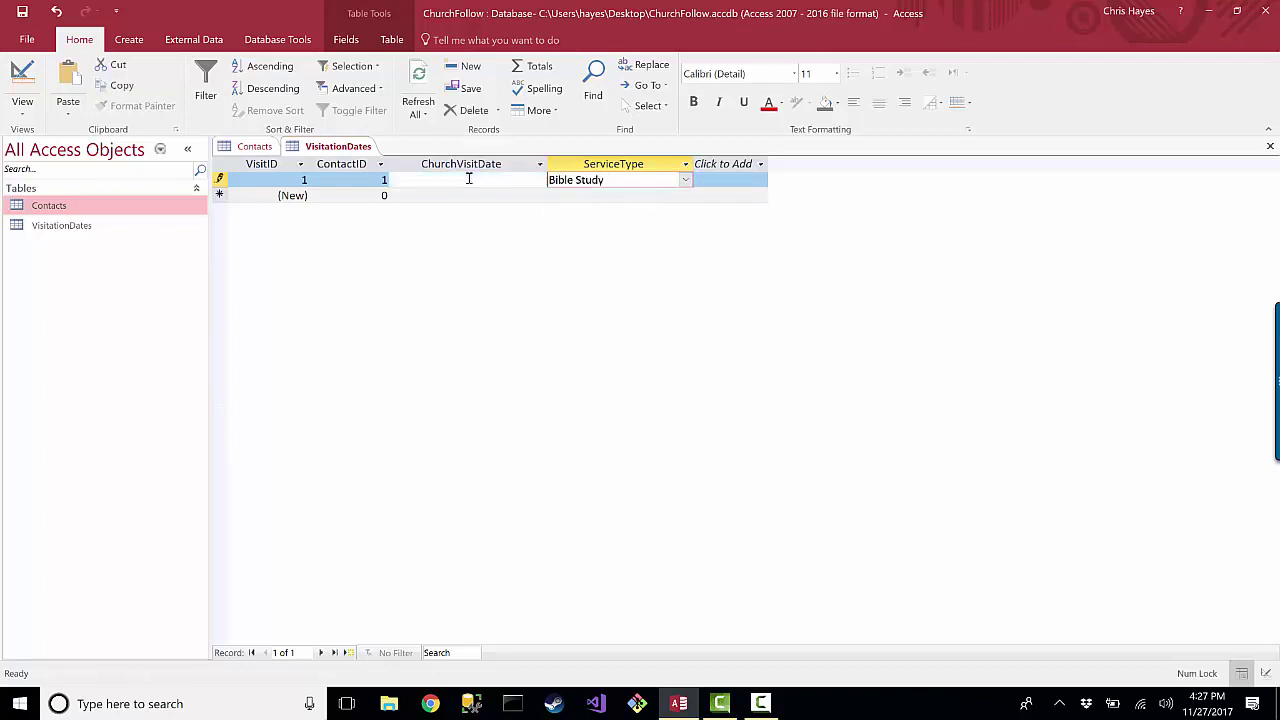
left_click(644, 184)
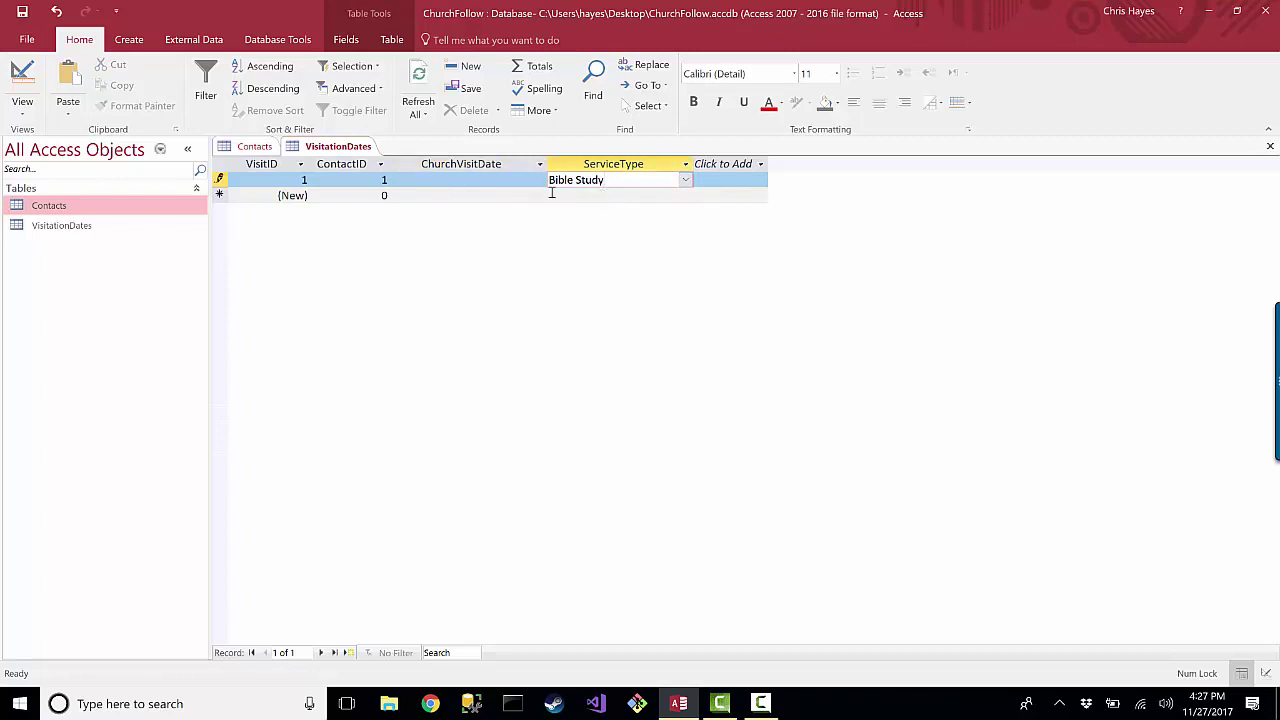
- Complete the first visit record with ChurchVisitDate 11/26/2017 and ServiceType AM Church Service
left_click(495, 184)
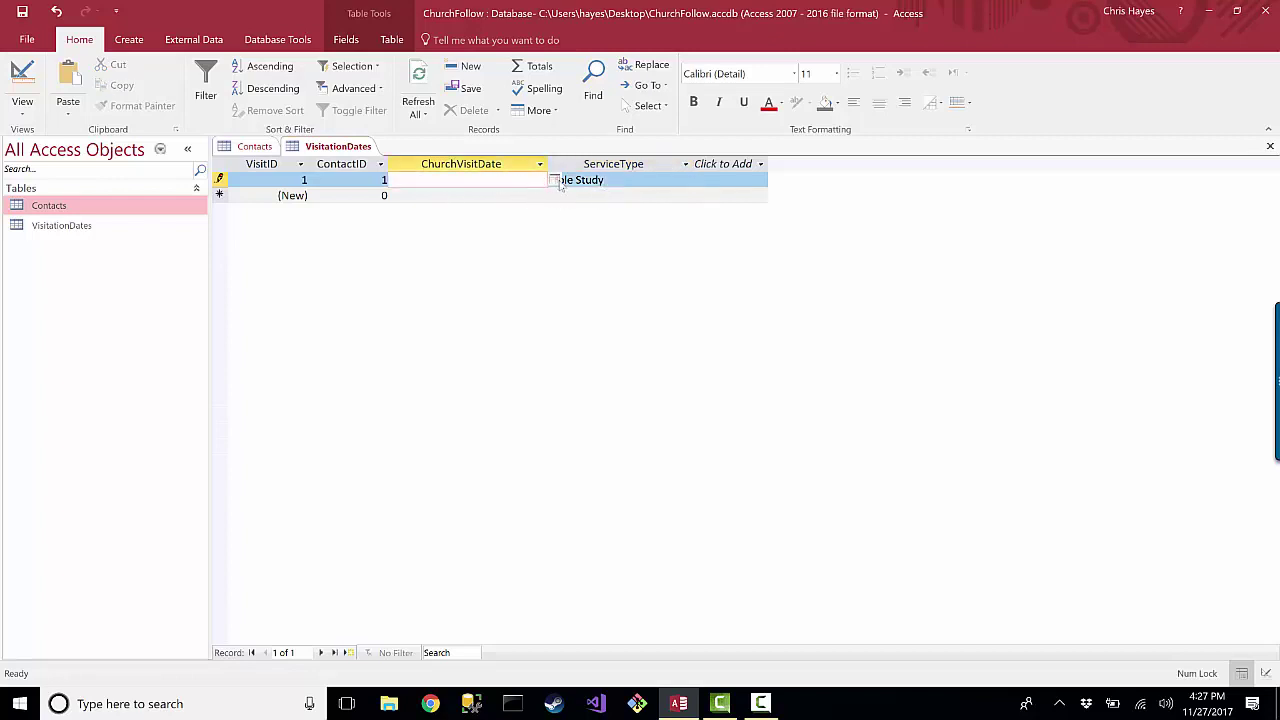
left_click(555, 181)
left_click(441, 280)
key("Tab")
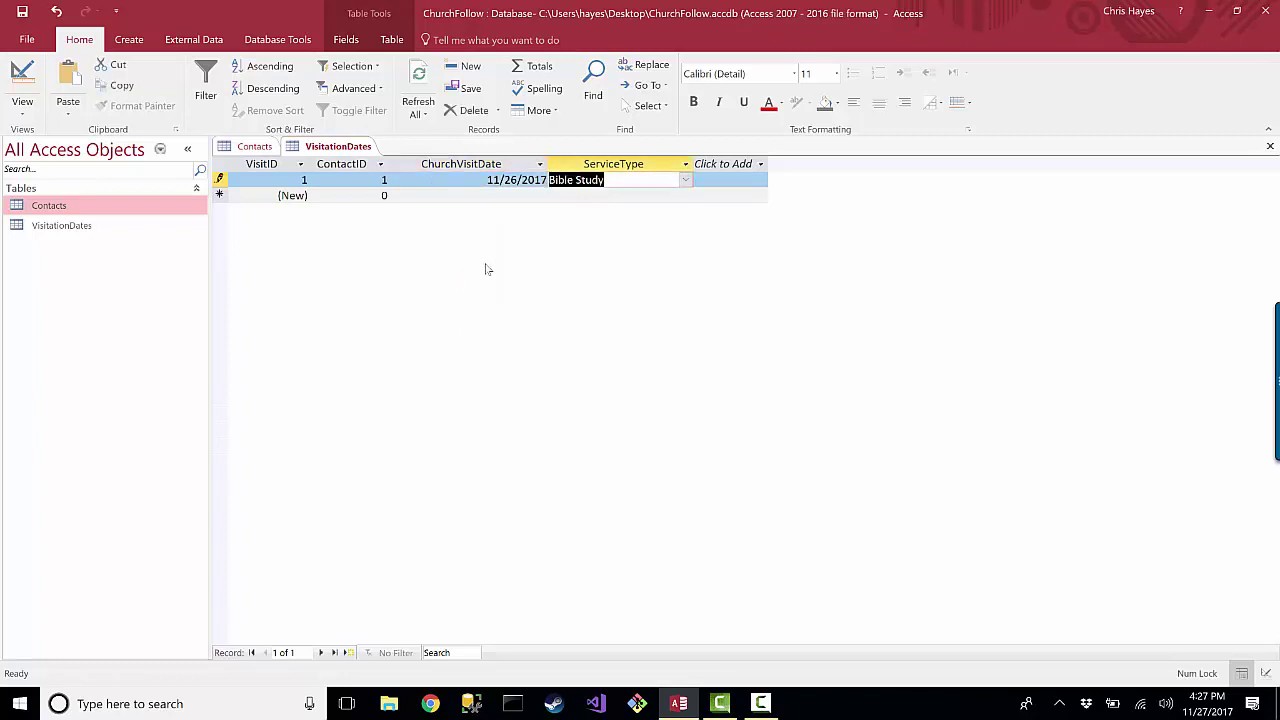
left_click(686, 181)
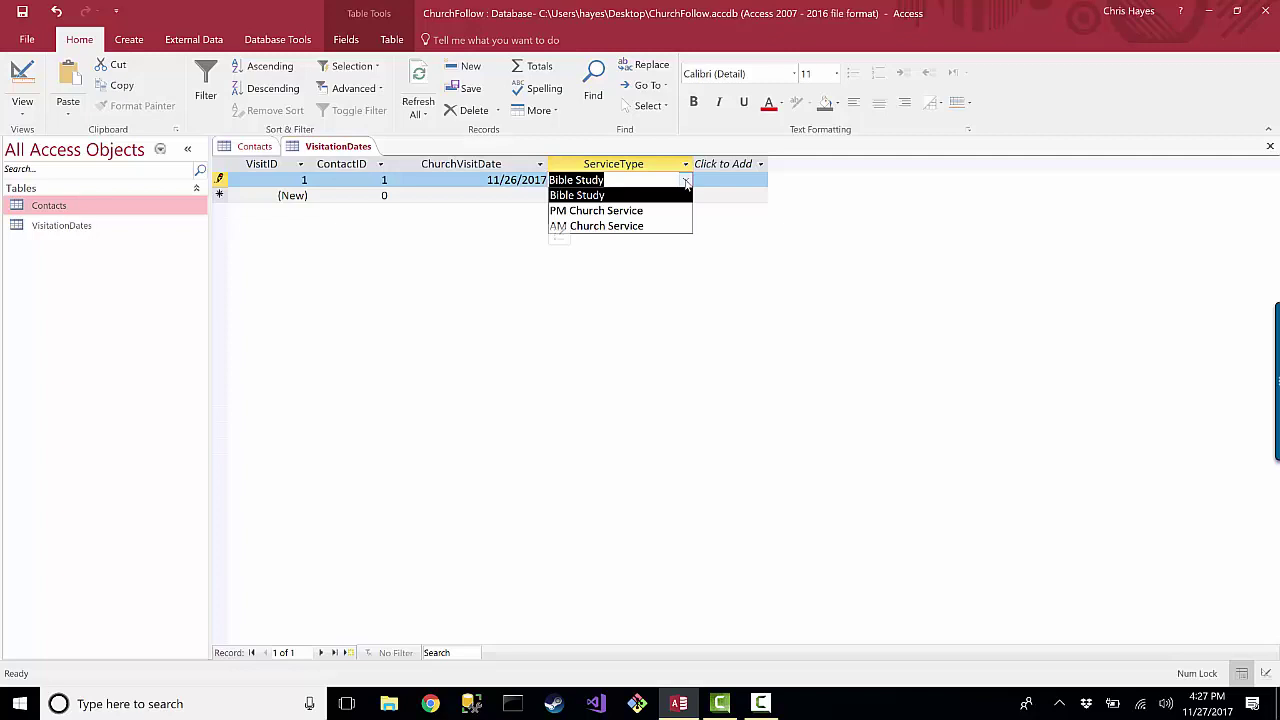
left_click(639, 226)
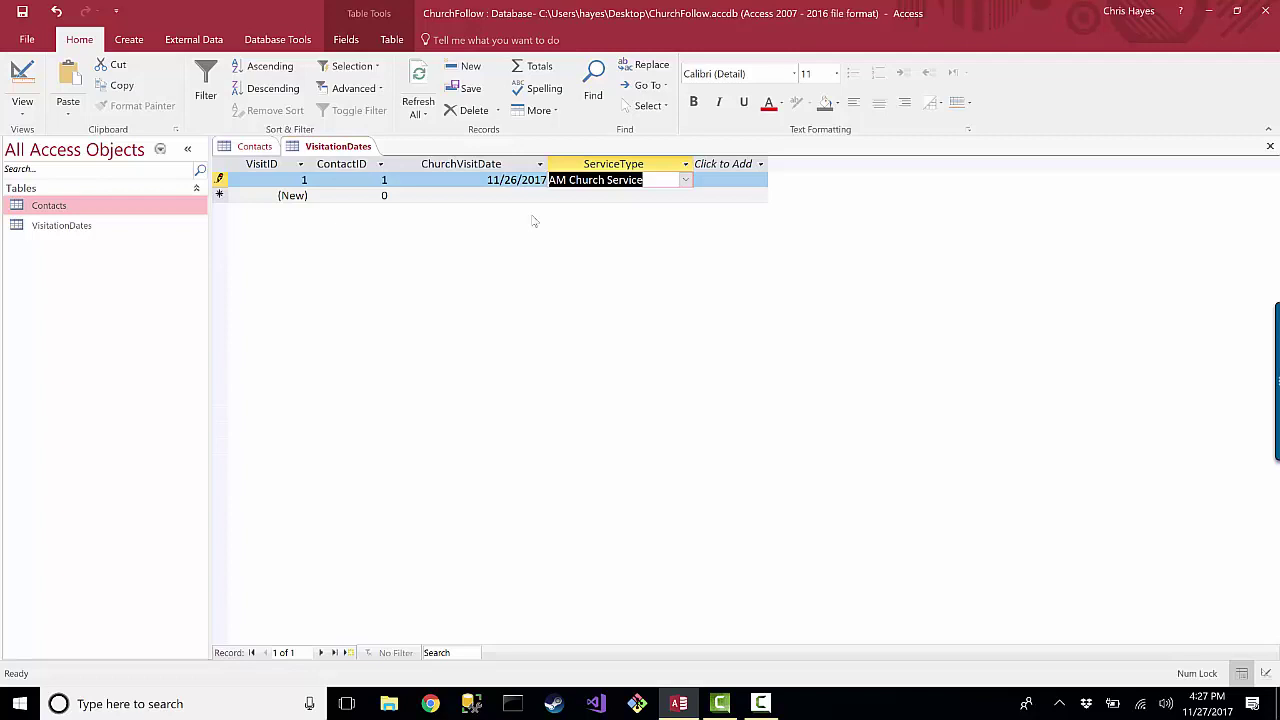
key("Tab")
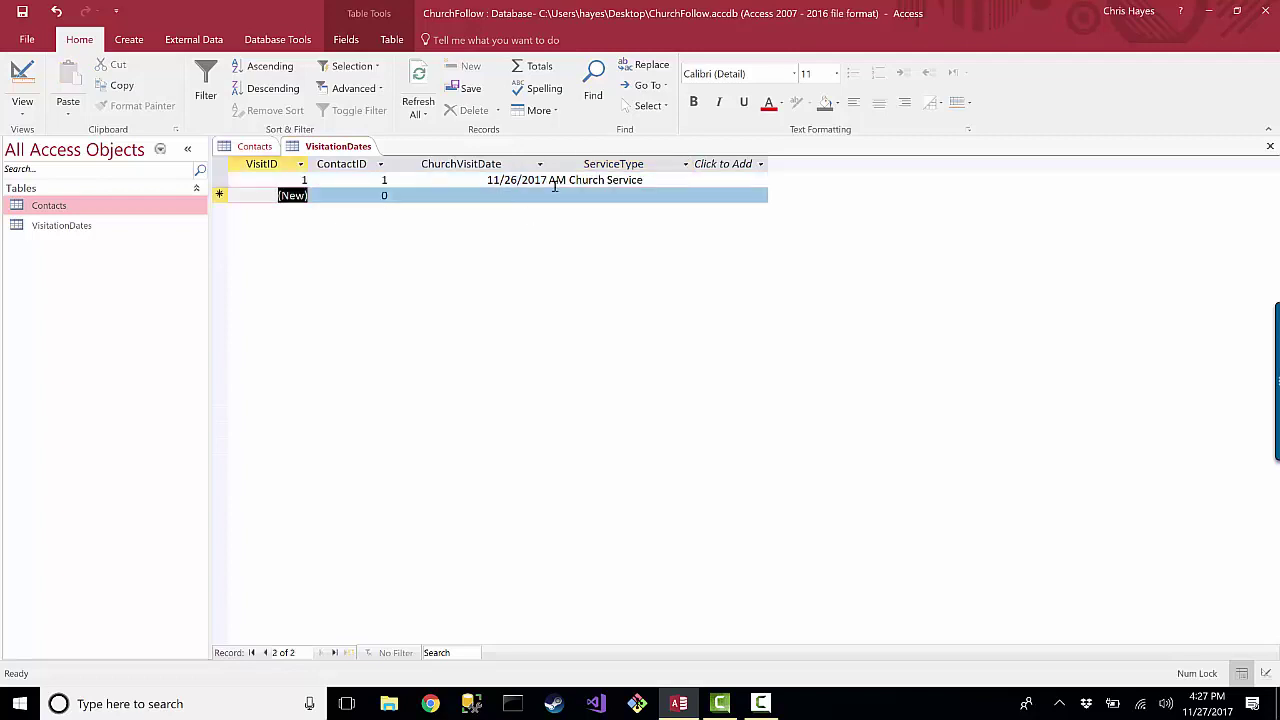
- Check the ContactID in the Contacts table and add a second visit for ContactID 1, dated 11/26/2017, with ServiceType PM Church Service
left_click(252, 147)
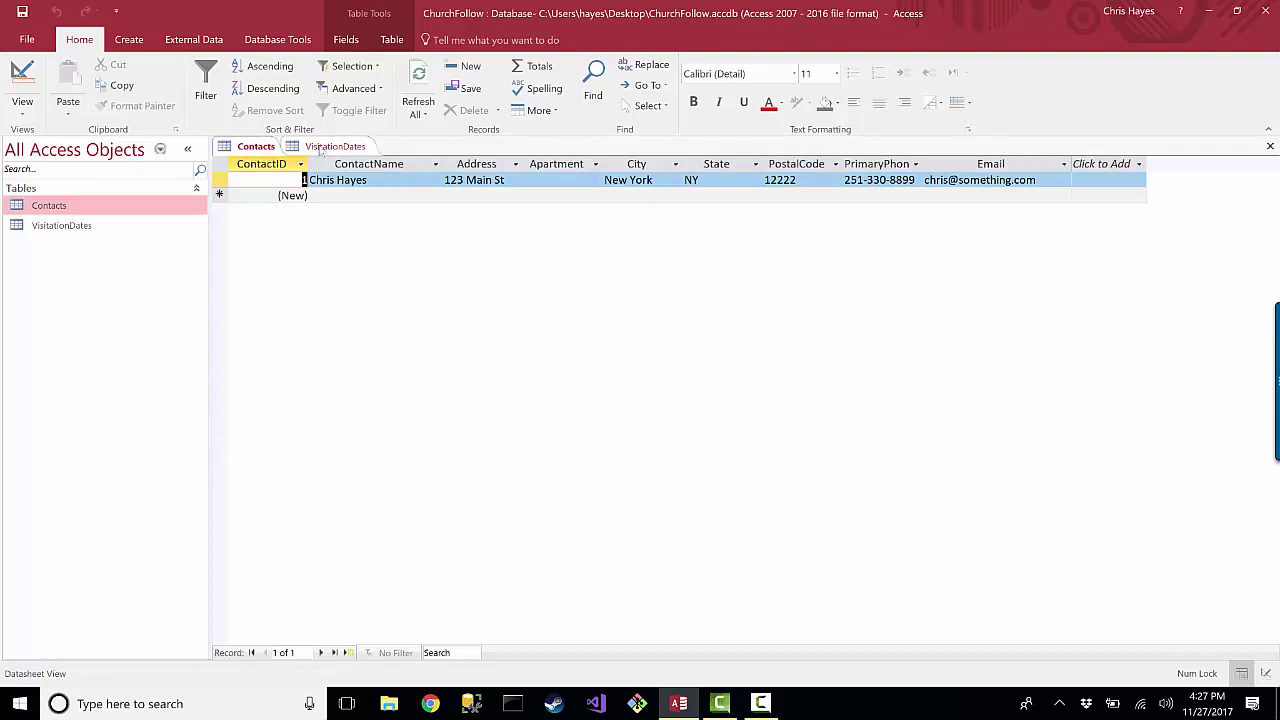
left_click(322, 148)
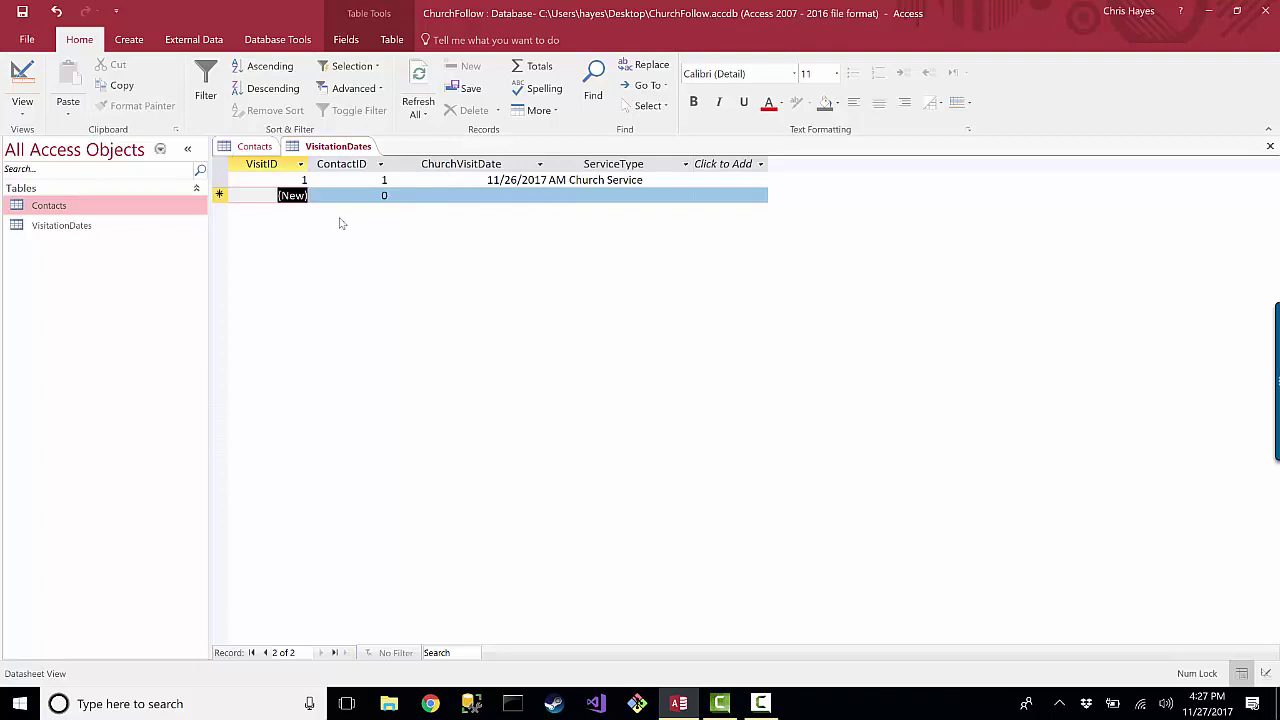
key("Tab")
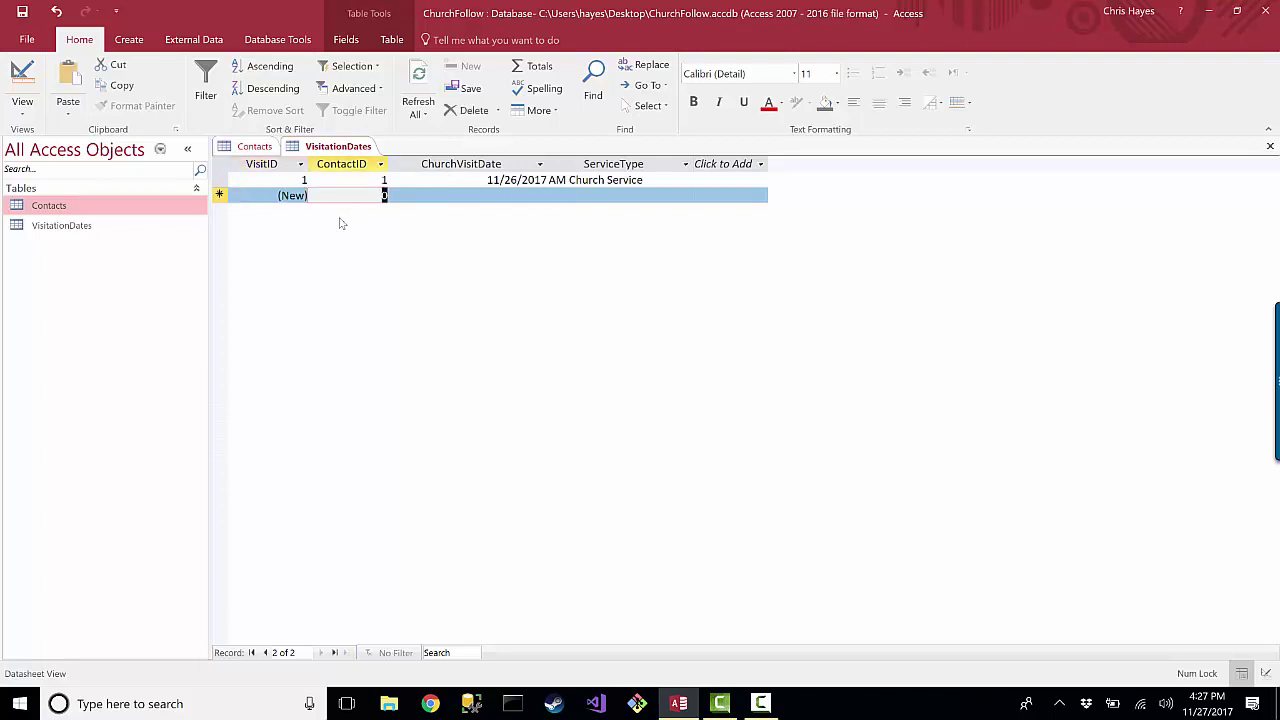
type("1")
key("Tab")
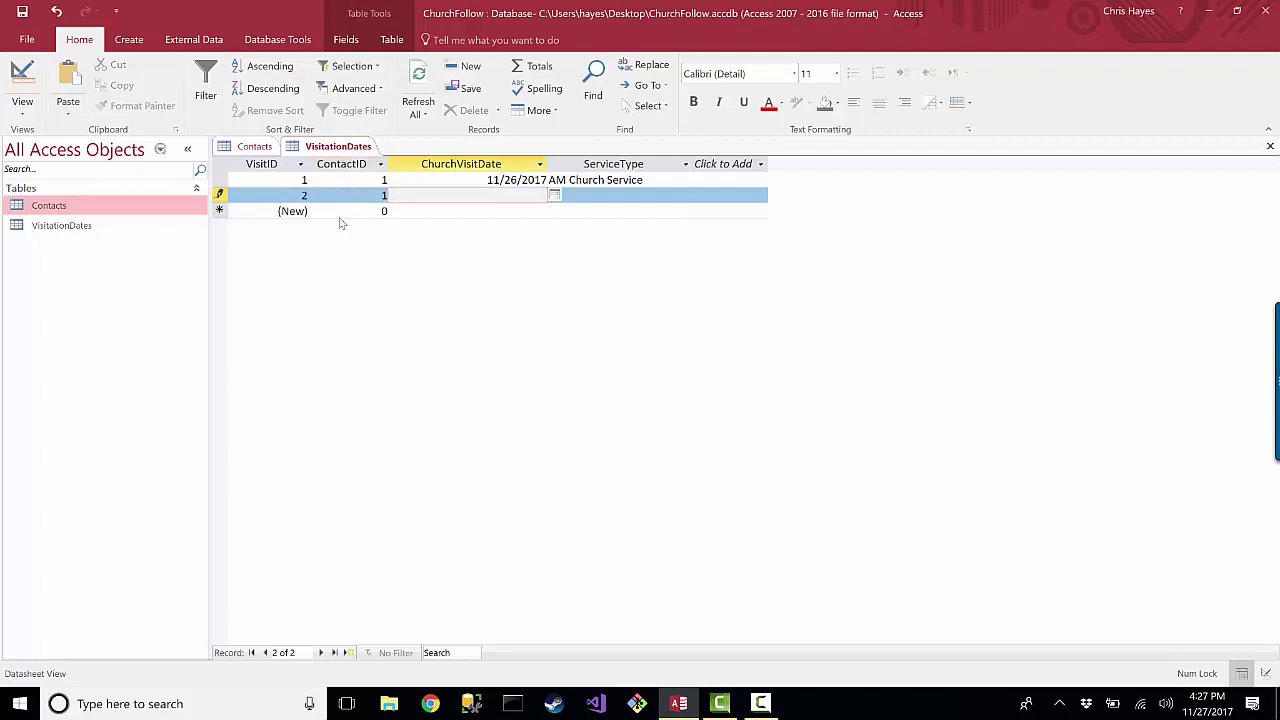
left_click(555, 196)
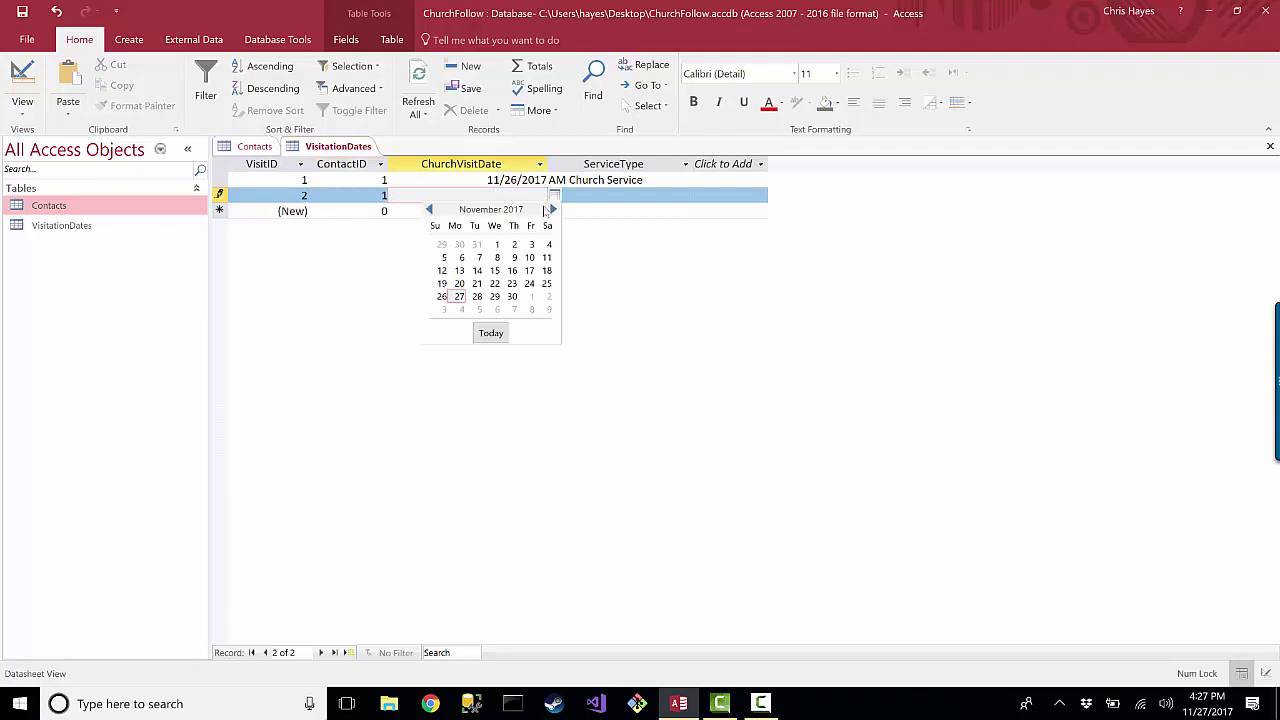
left_click(442, 296)
left_click(597, 195)
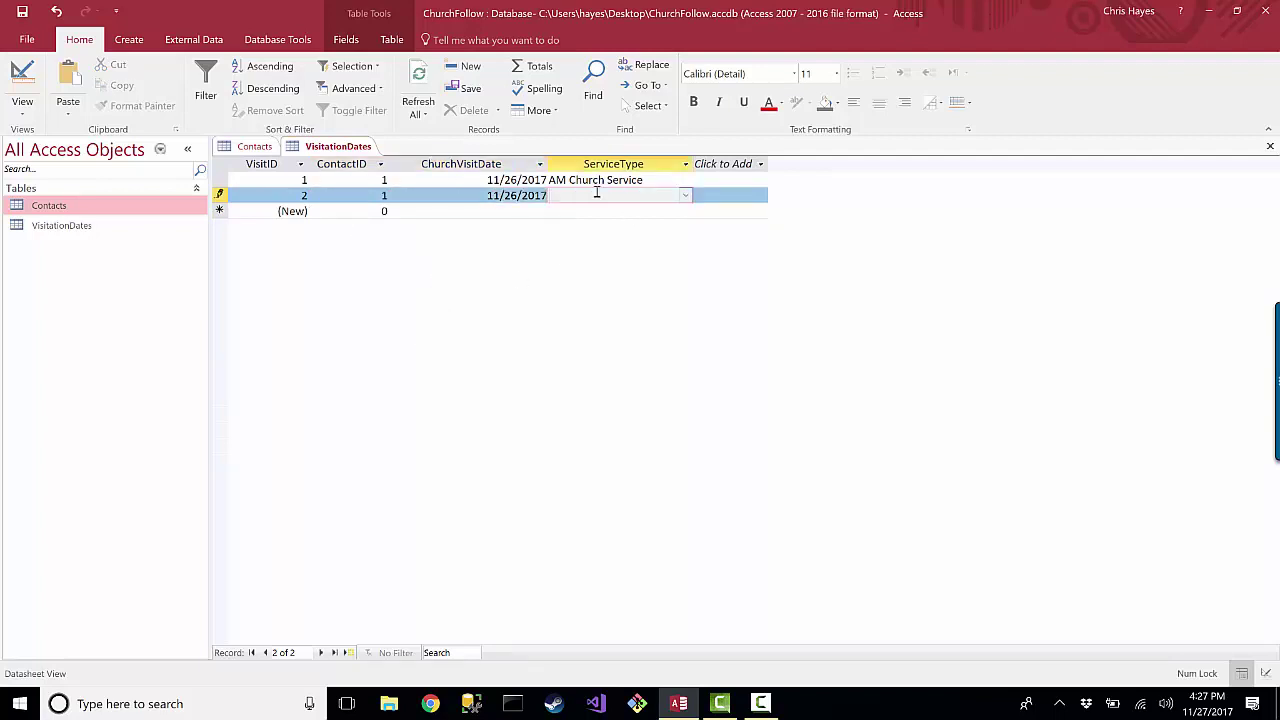
left_click(688, 196)
left_click(614, 227)
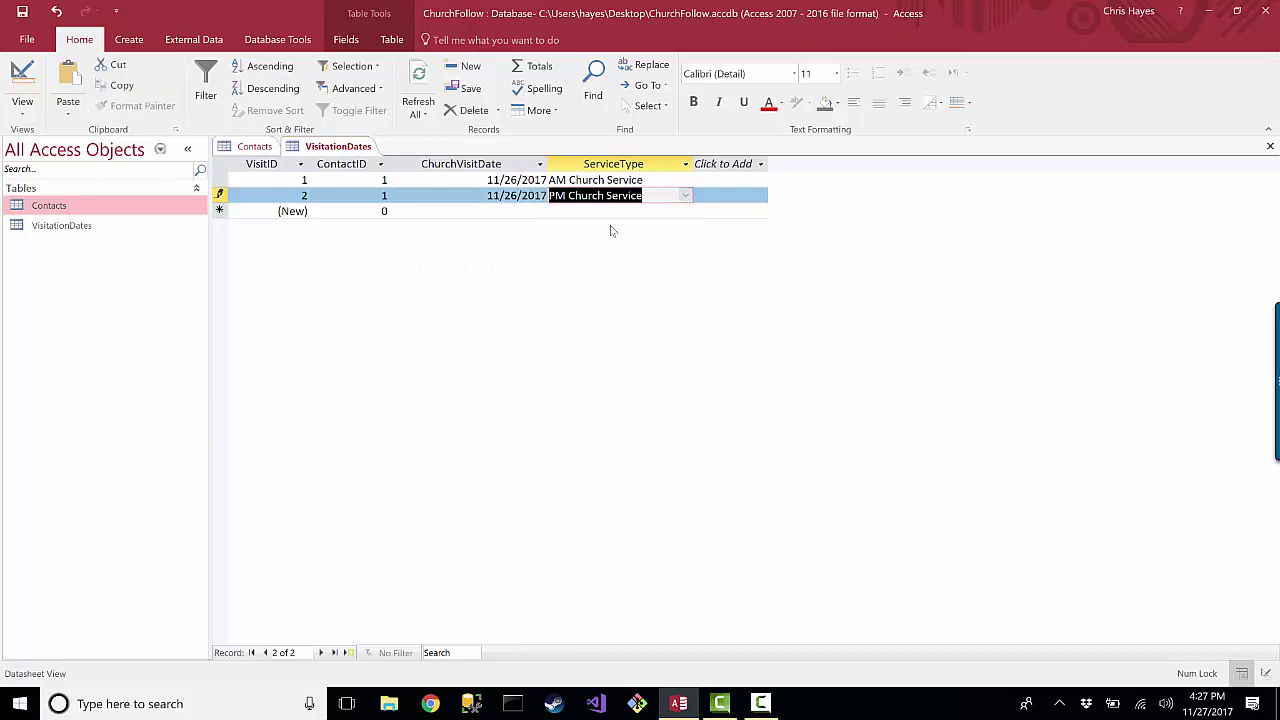
key("Tab")
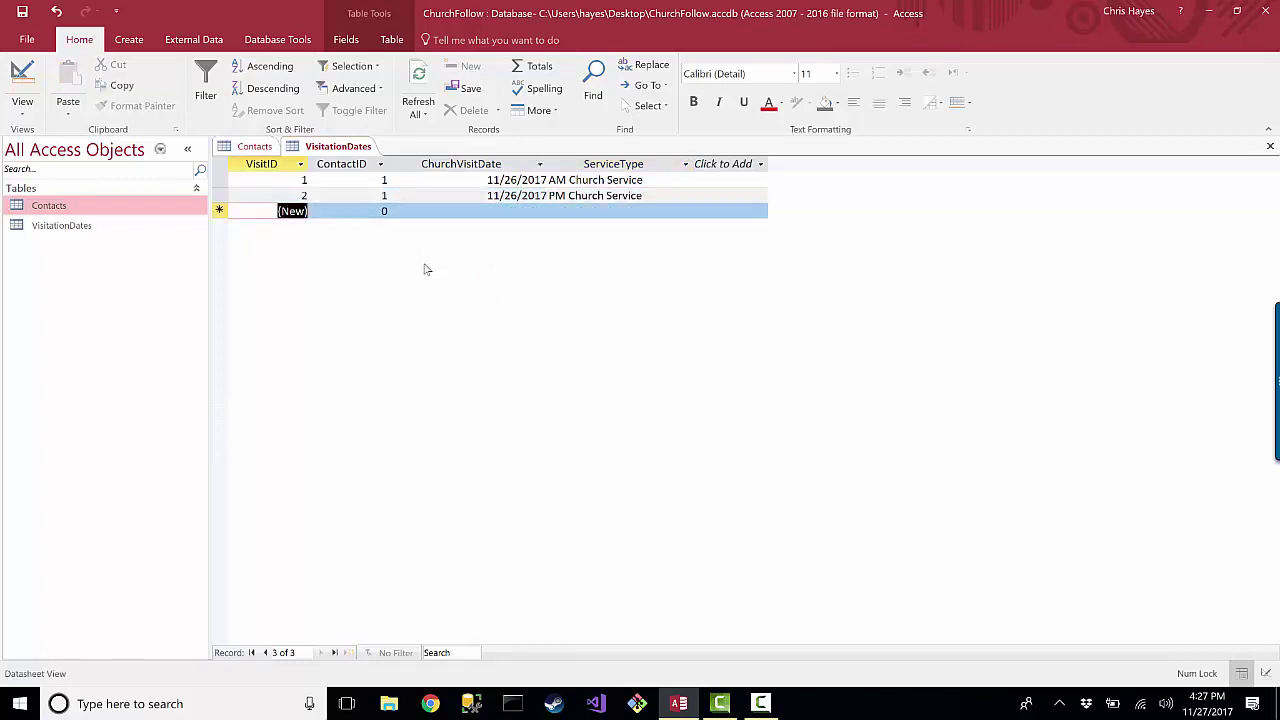
- Add a third visit record for ContactID 1, dated 11/22/2017, with ServiceType Bible Study
key("Tab")
type("1")
key("Tab")
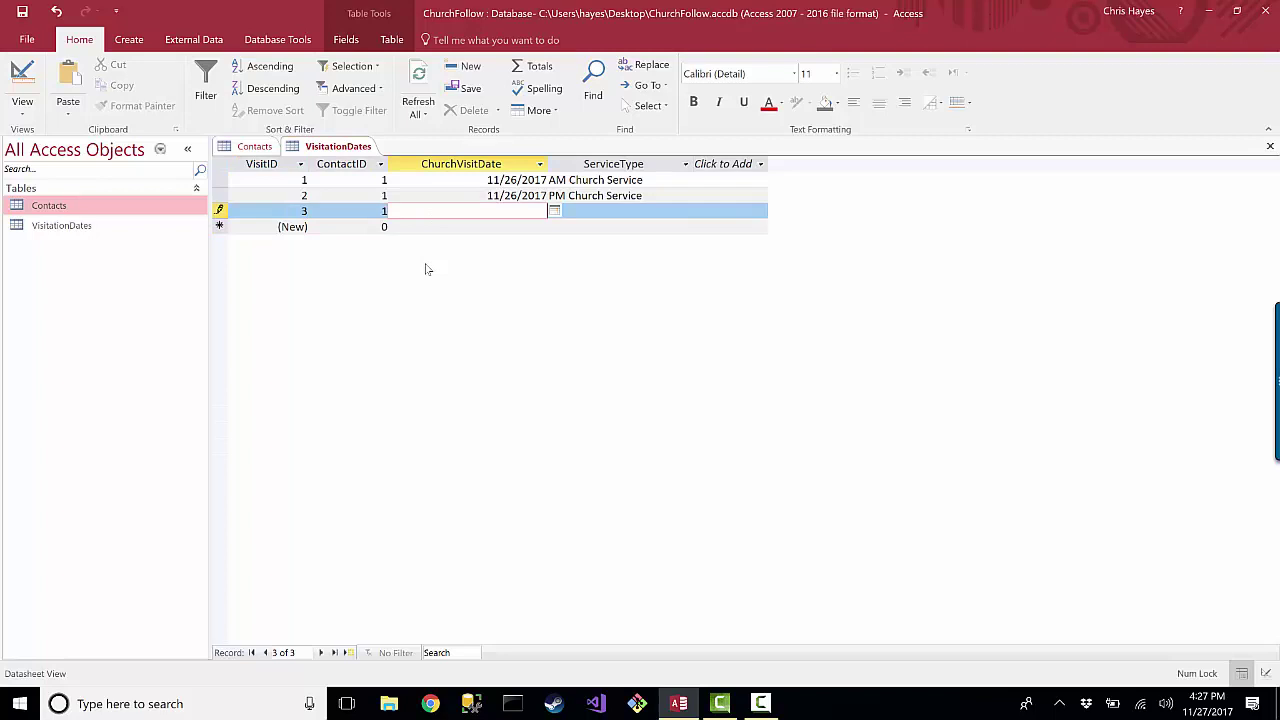
left_click(554, 212)
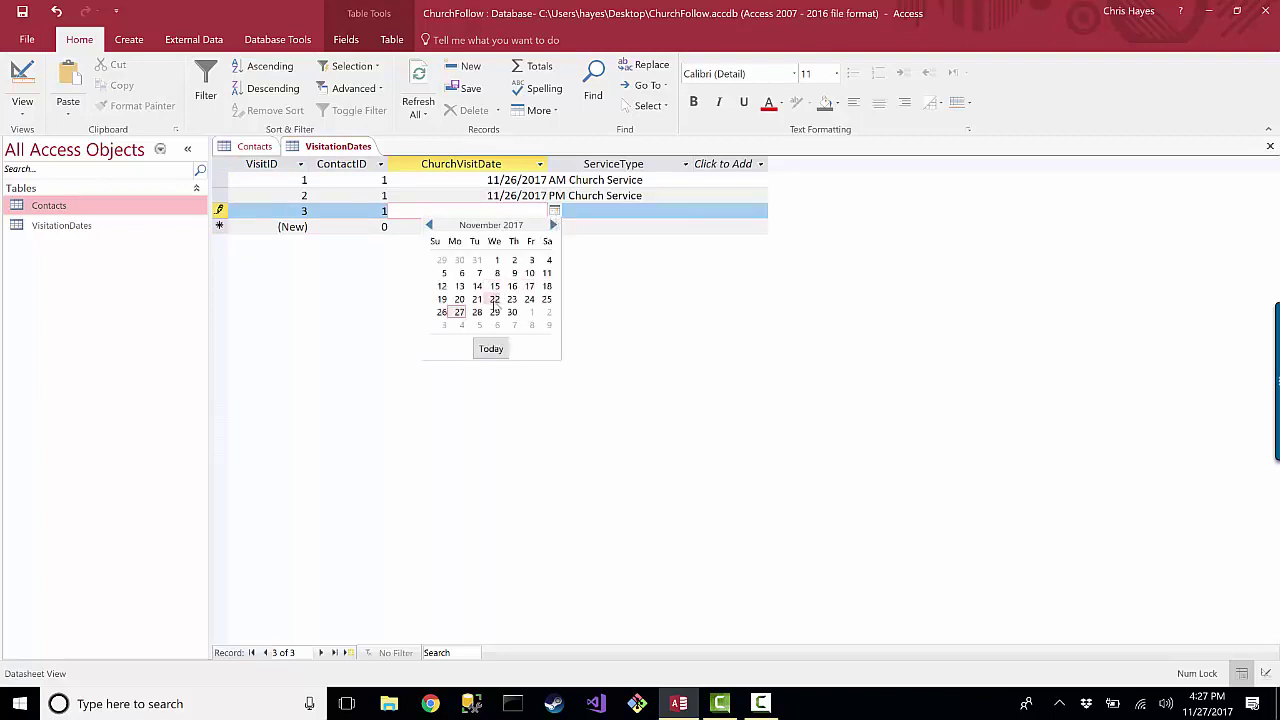
left_click(494, 300)
key("Tab")
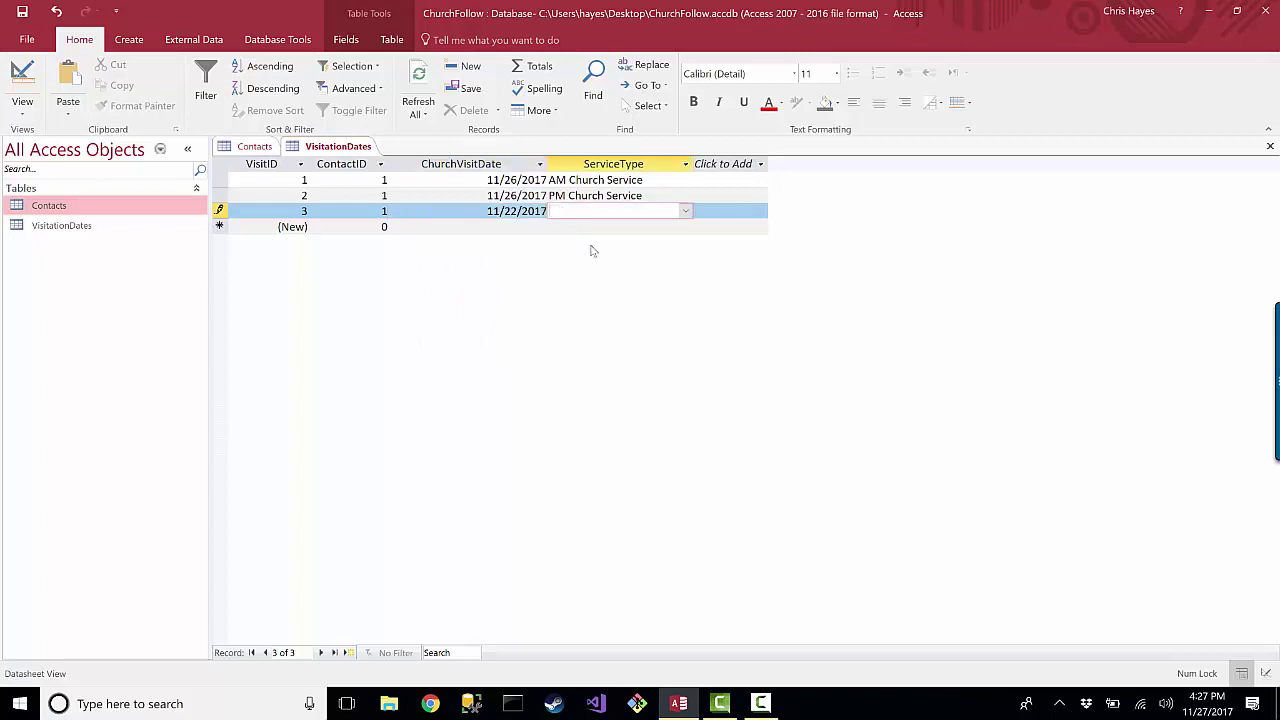
left_click(684, 212)
left_click(590, 226)
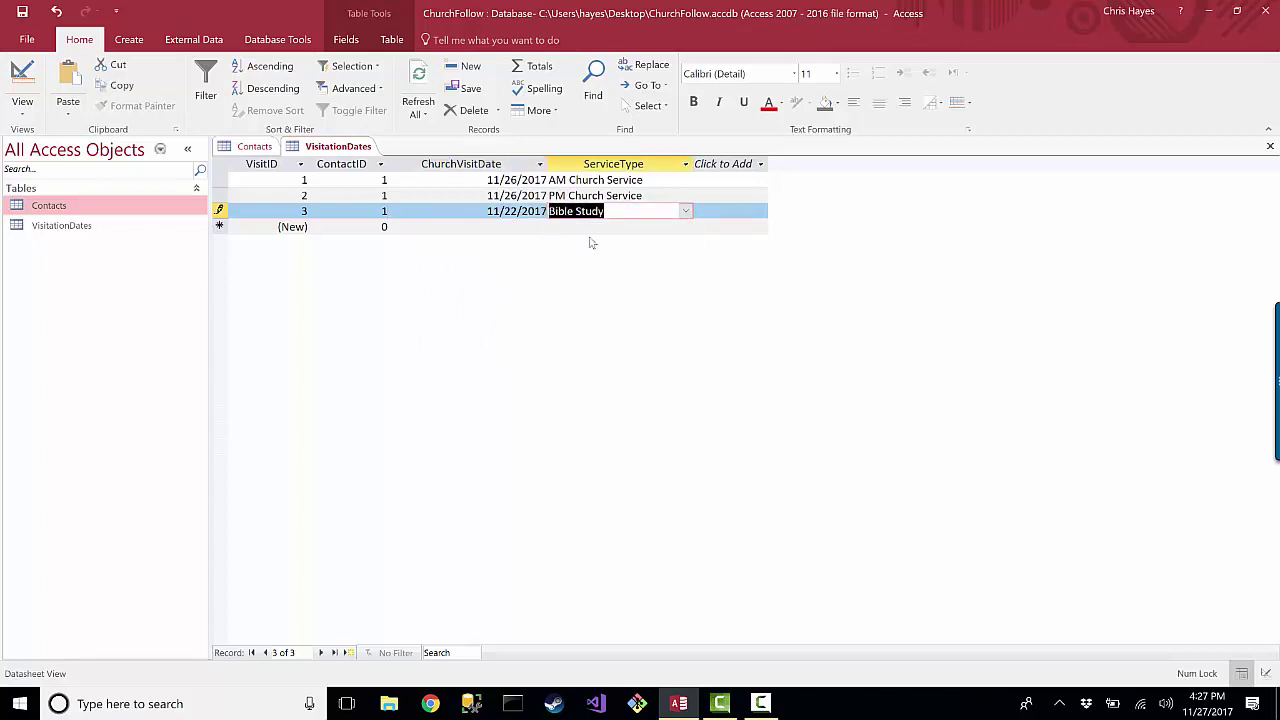
key("Tab")
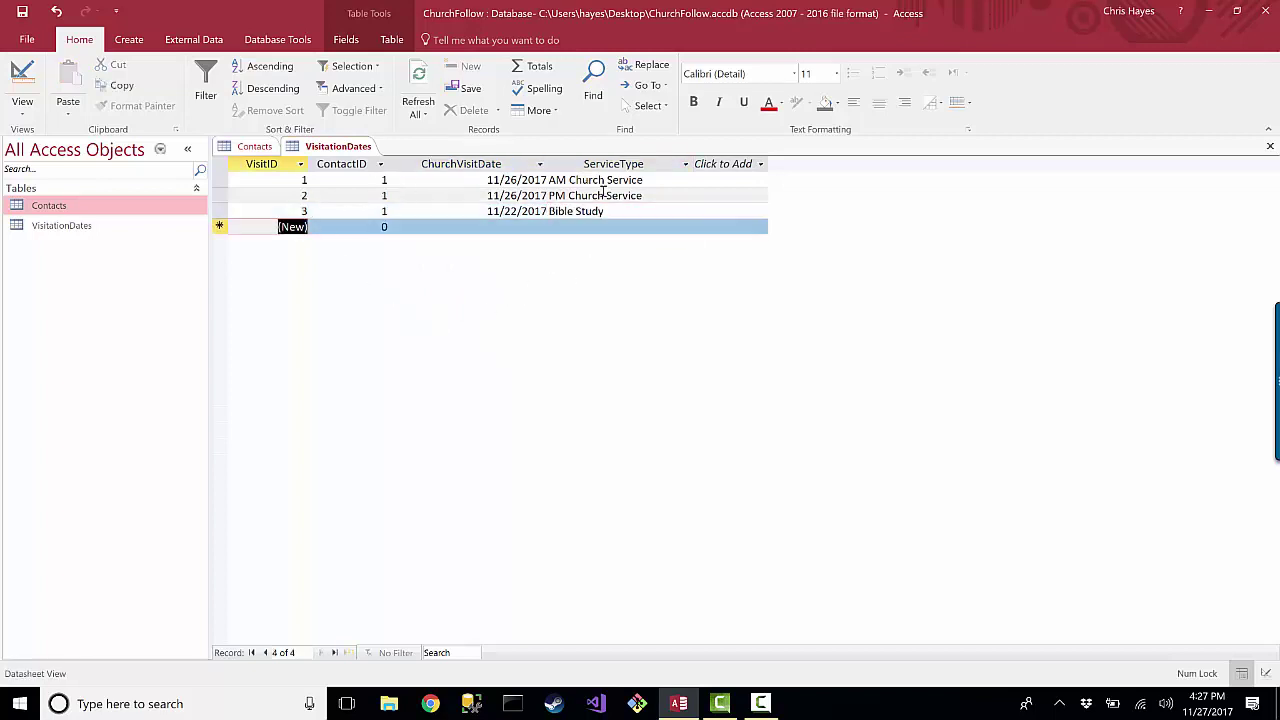